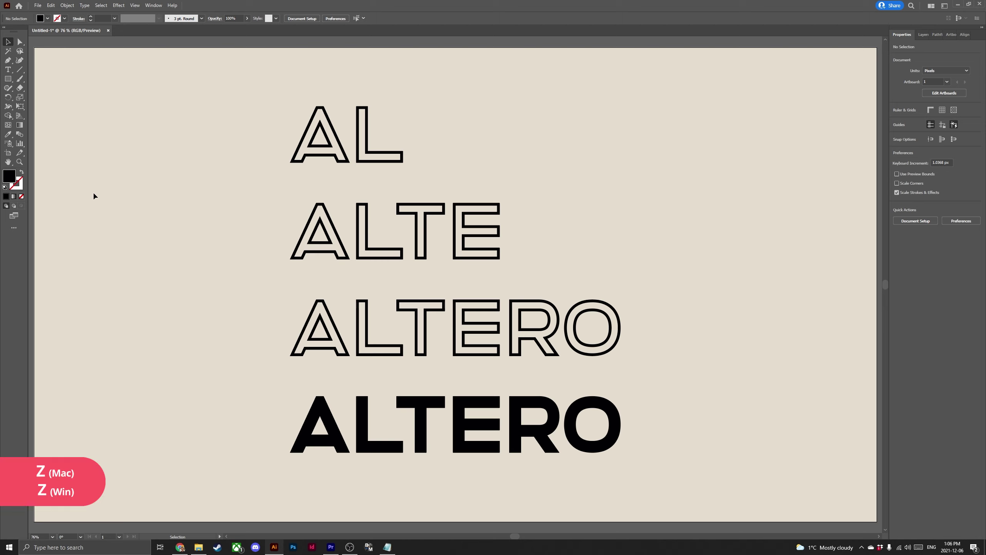
- Zoom in on the ALTERO lettering, then fit the whole artboard in the window
{"action": "left_click", "coordinate": [22, 163]}
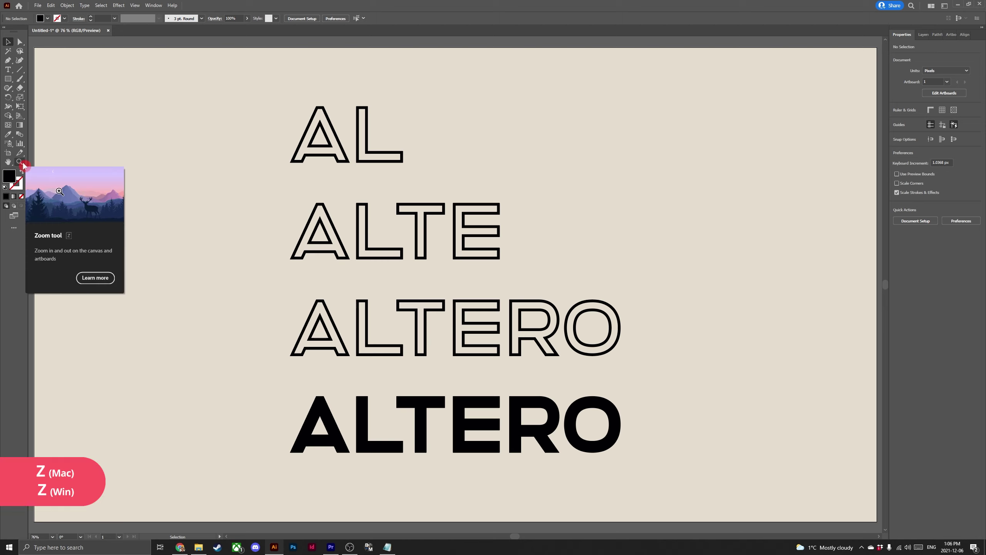
{"action": "key", "text": "z"}
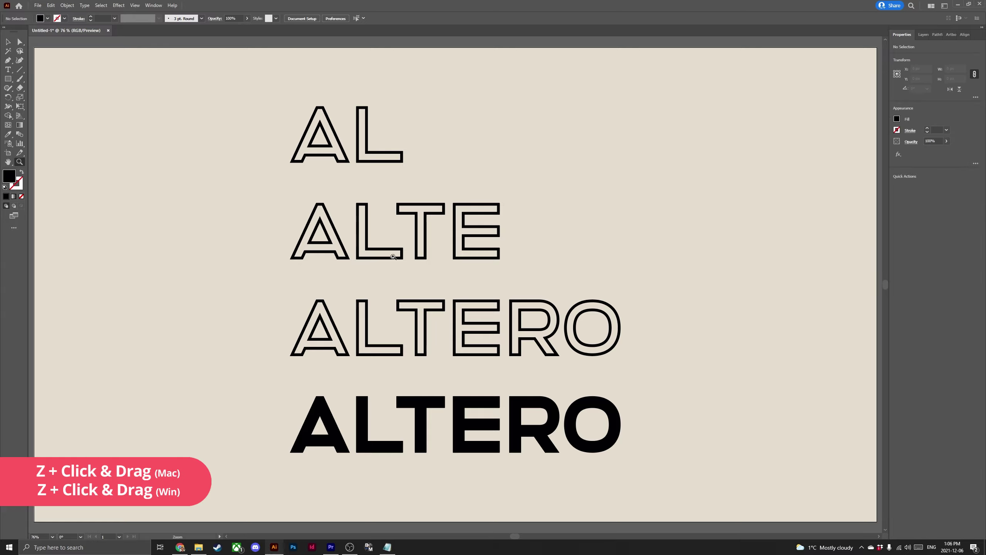
{"action": "mouse_move", "coordinate": [410, 262]}
{"action": "left_mouse_down"}
{"action": "mouse_move", "coordinate": [467, 264]}
{"action": "mouse_move", "coordinate": [407, 261]}
{"action": "left_mouse_up"}
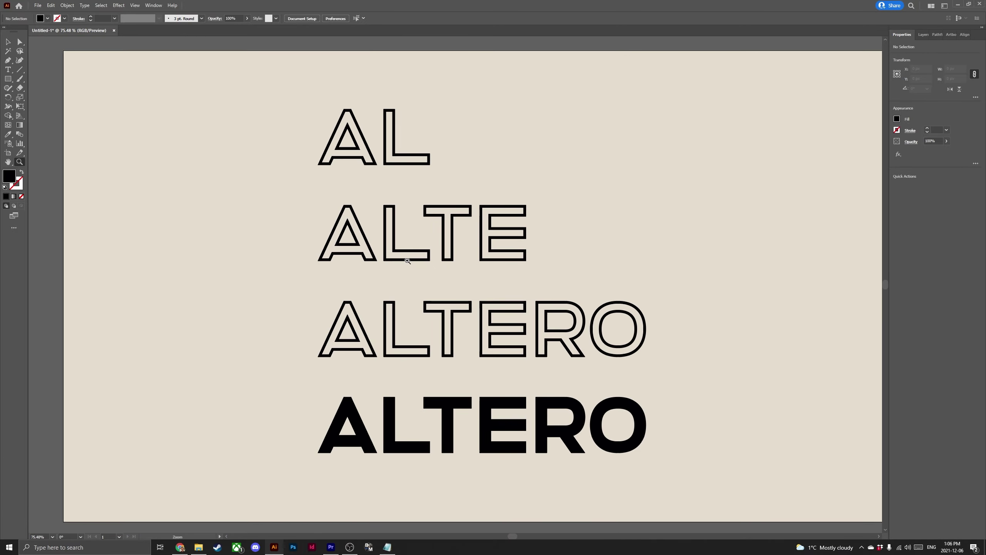
{"action": "left_click", "coordinate": [14, 59]}
{"action": "left_click", "coordinate": [8, 42]}
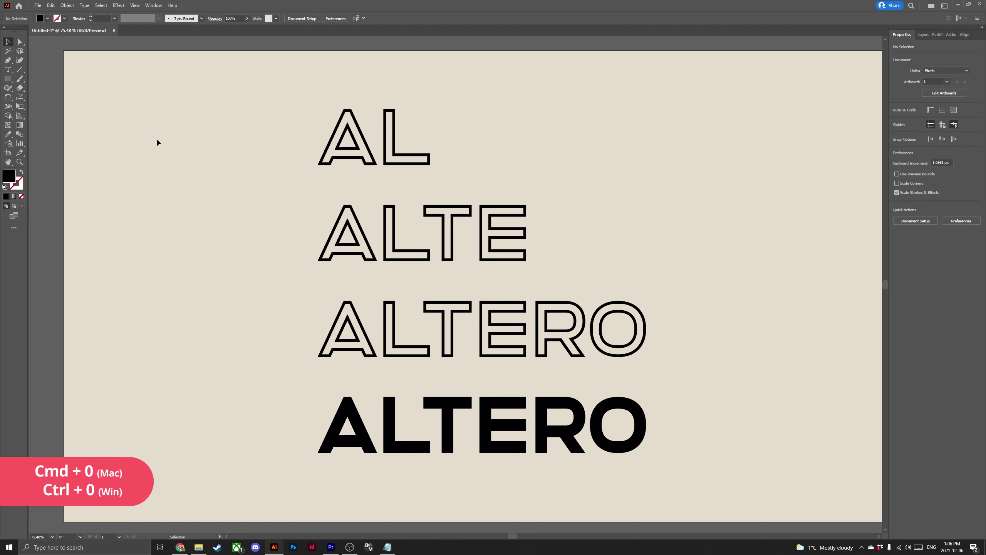
{"action": "key", "text": "ctrl"}
{"action": "key", "text": "ctrl+0"}
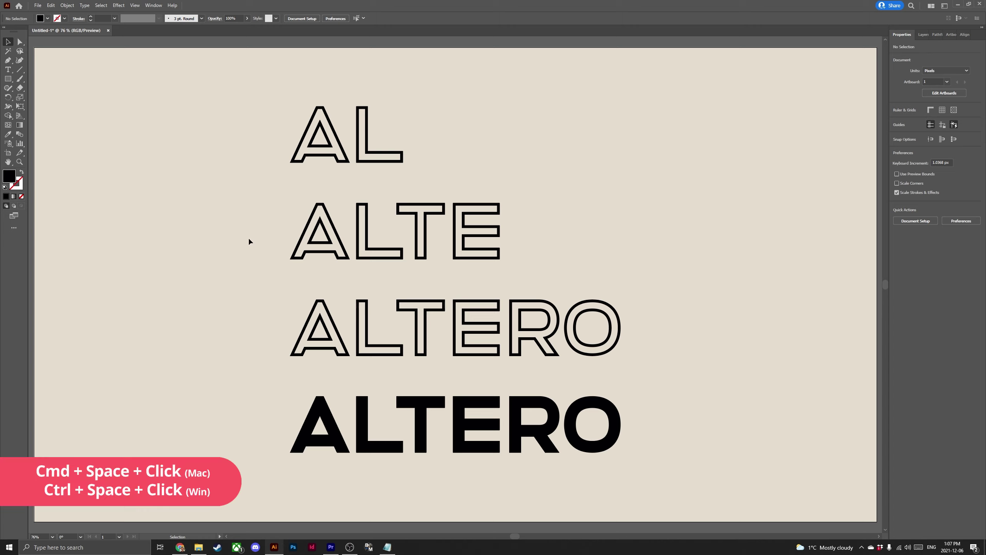
- Zoom in close to 800% on the corner of the A, then back out to the whole artboard
{"action": "key", "text": "ctrl+space"}
{"action": "left_click", "coordinate": [294, 257], "text": "ctrl"}
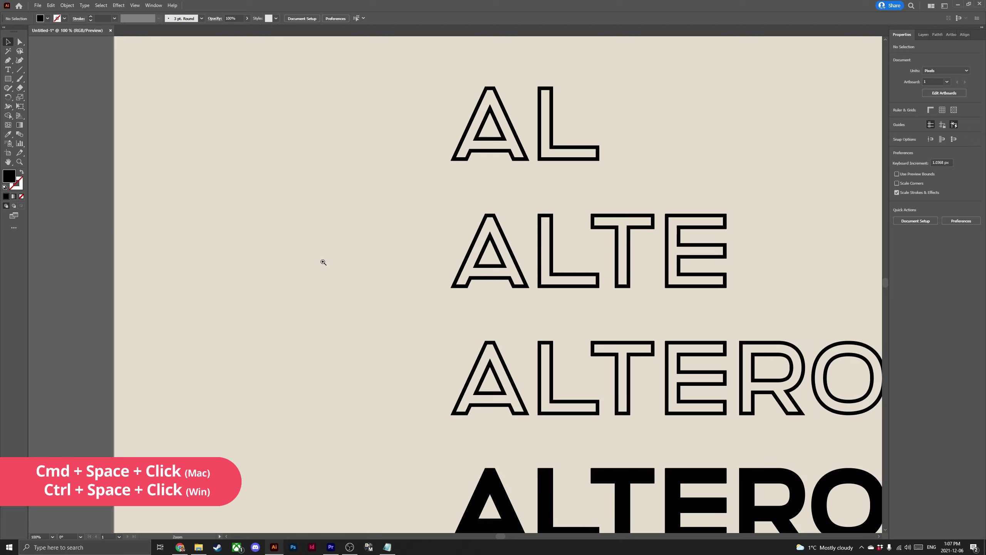
{"action": "left_click", "coordinate": [463, 284], "text": "ctrl"}
{"action": "left_click", "coordinate": [462, 284], "text": "ctrl"}
{"action": "left_click", "coordinate": [460, 284], "text": "ctrl"}
{"action": "left_click", "coordinate": [457, 285], "text": "ctrl"}
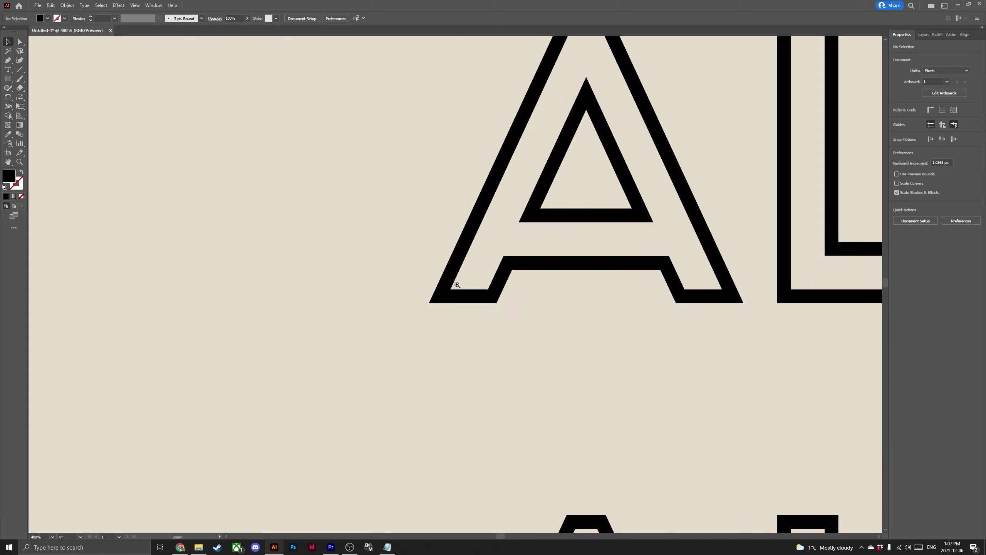
{"action": "left_click", "coordinate": [454, 284], "text": "ctrl"}
{"action": "left_click", "coordinate": [449, 286], "text": "ctrl"}
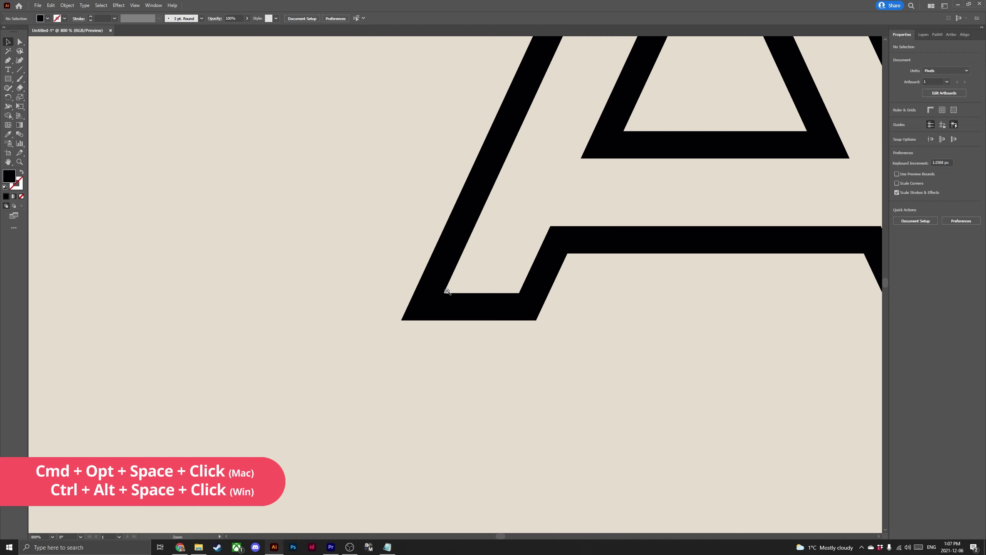
{"action": "left_click", "coordinate": [447, 289], "text": "ctrl+alt"}
{"action": "left_click", "coordinate": [450, 283], "text": "ctrl+alt"}
{"action": "left_click", "coordinate": [450, 282], "text": "ctrl+alt"}
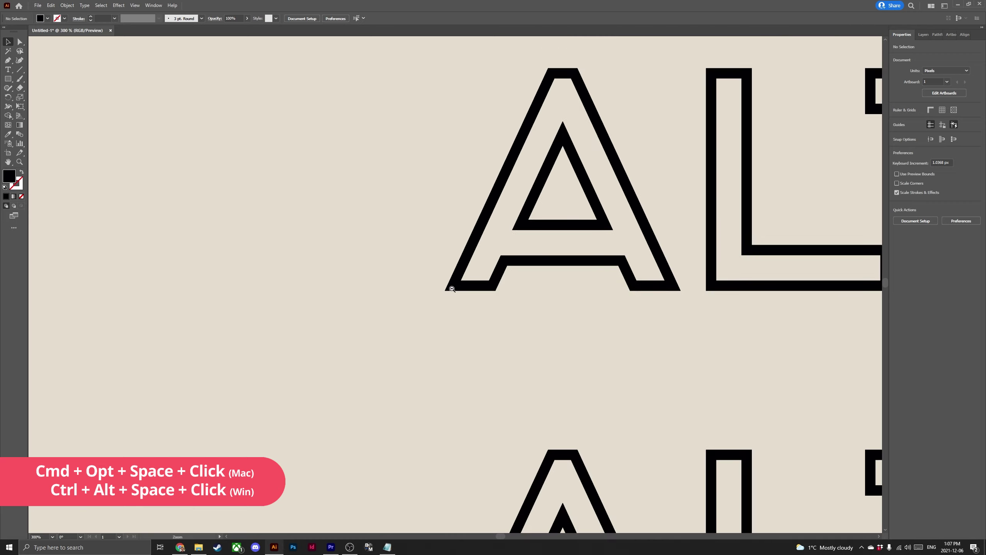
{"action": "left_click", "coordinate": [460, 284], "text": "ctrl+alt"}
{"action": "left_click", "coordinate": [460, 284], "text": "ctrl+alt"}
{"action": "left_click", "coordinate": [461, 283], "text": "ctrl+alt"}
{"action": "left_click", "coordinate": [460, 283], "text": "ctrl+alt"}
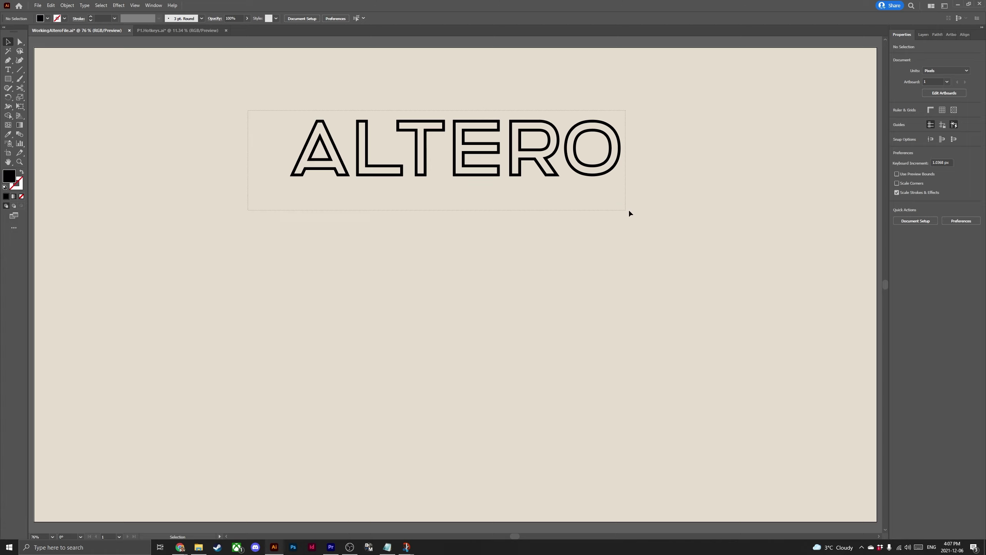
- Select the ALTERO line, copy it and paste a duplicate
{"action": "key", "text": "ctrl+a"}
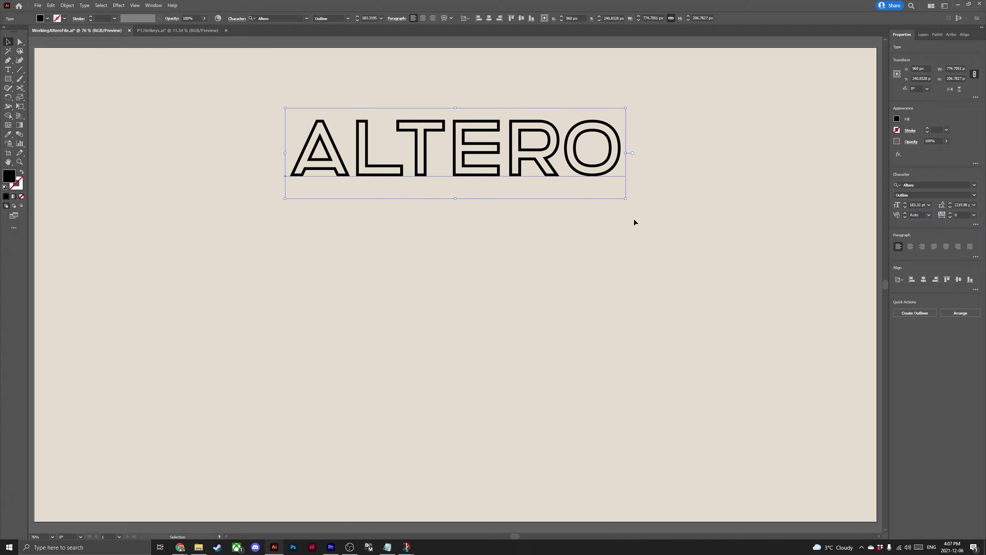
{"action": "key", "text": "ctrl+c"}
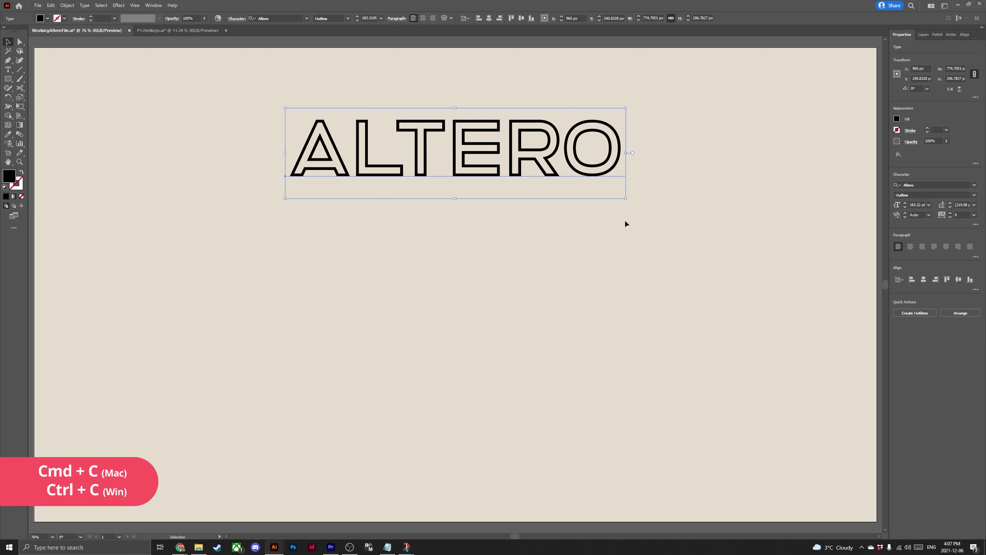
{"action": "key", "text": "a"}
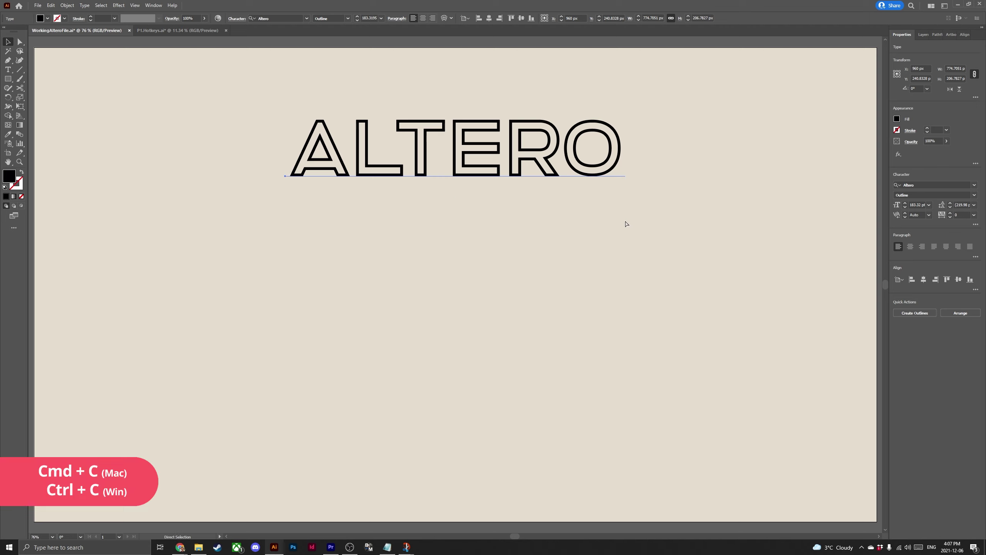
{"action": "key", "text": "ctrl+v"}
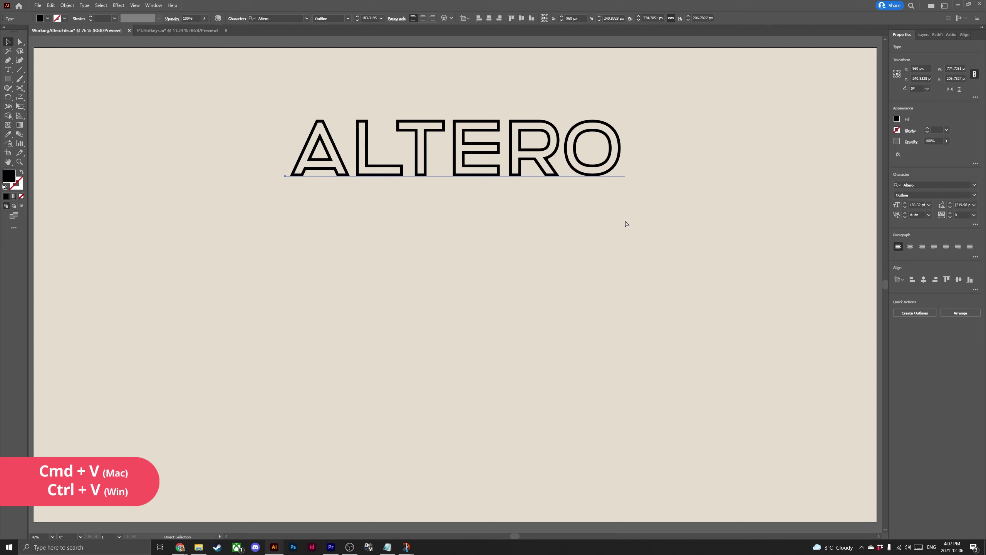
- Paste the copy behind, move it under the first line, and Alt-drag copies into third and fourth rows
{"action": "key", "text": "ctrl+v"}
{"action": "left_click_drag", "start_coordinate": [555, 281], "coordinate": [577, 238]}
{"action": "left_click", "coordinate": [532, 173]}
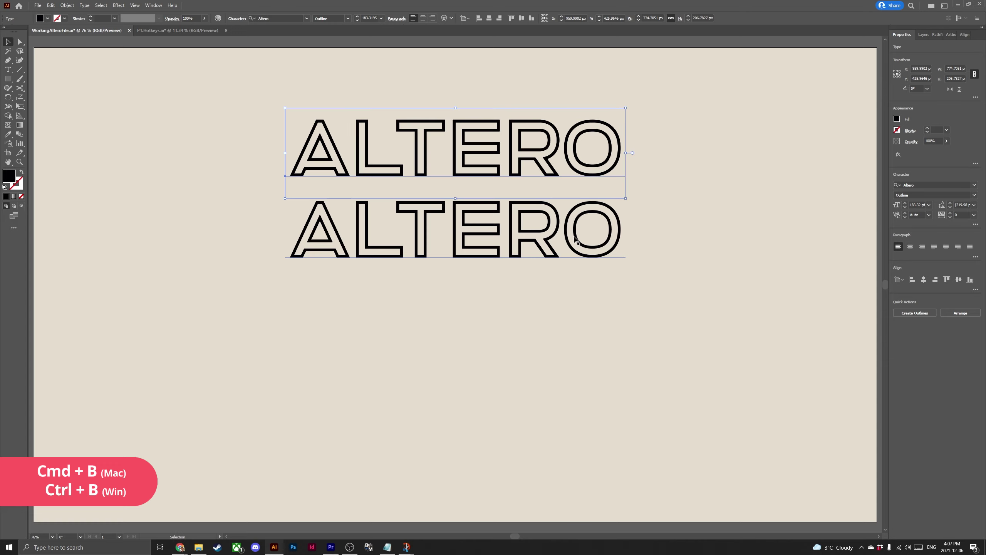
{"action": "left_click_drag", "start_coordinate": [532, 174], "coordinate": [534, 331]}
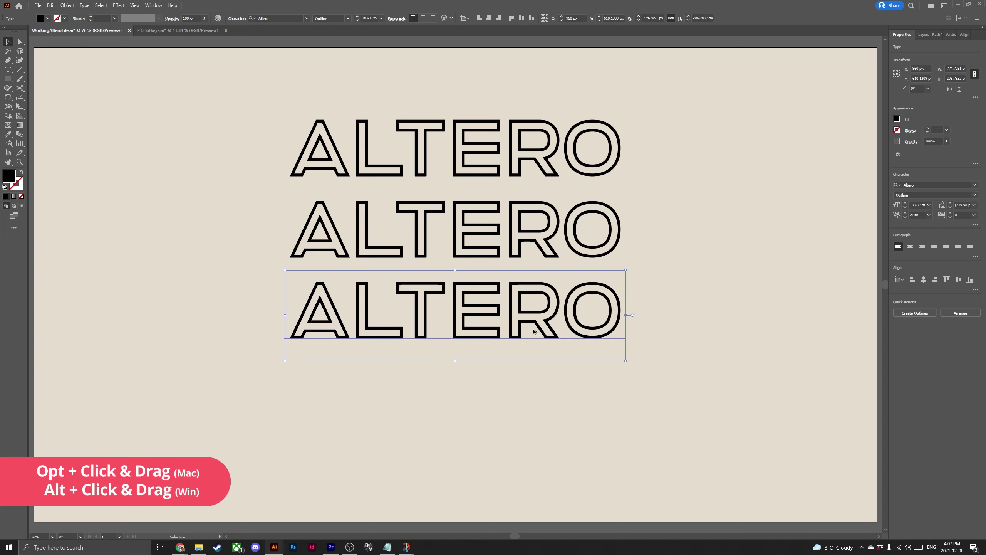
{"action": "left_click_drag", "start_coordinate": [533, 332], "coordinate": [533, 412]}
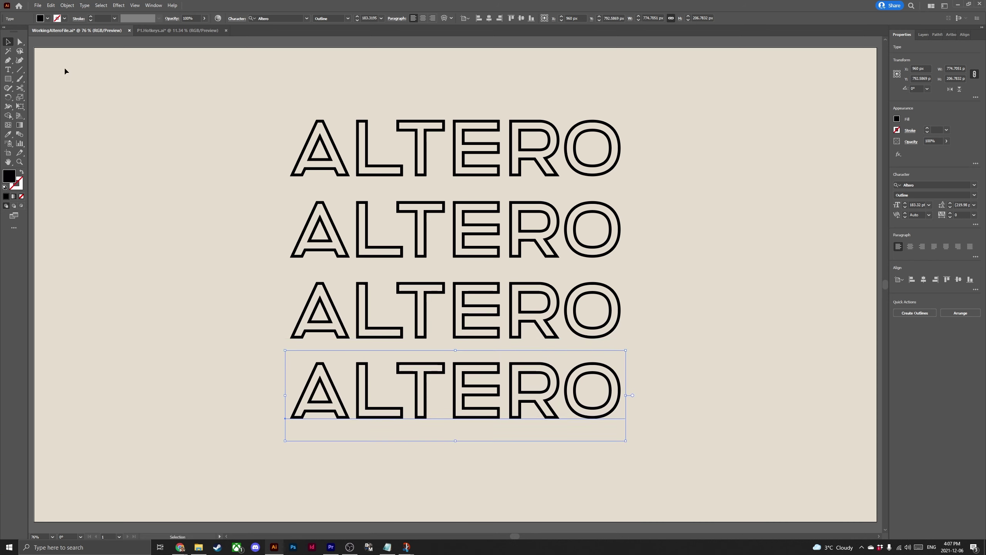
- Fill the top ALTERO line with dark brown (about #261808) from the Color Picker
{"action": "left_click", "coordinate": [102, 90]}
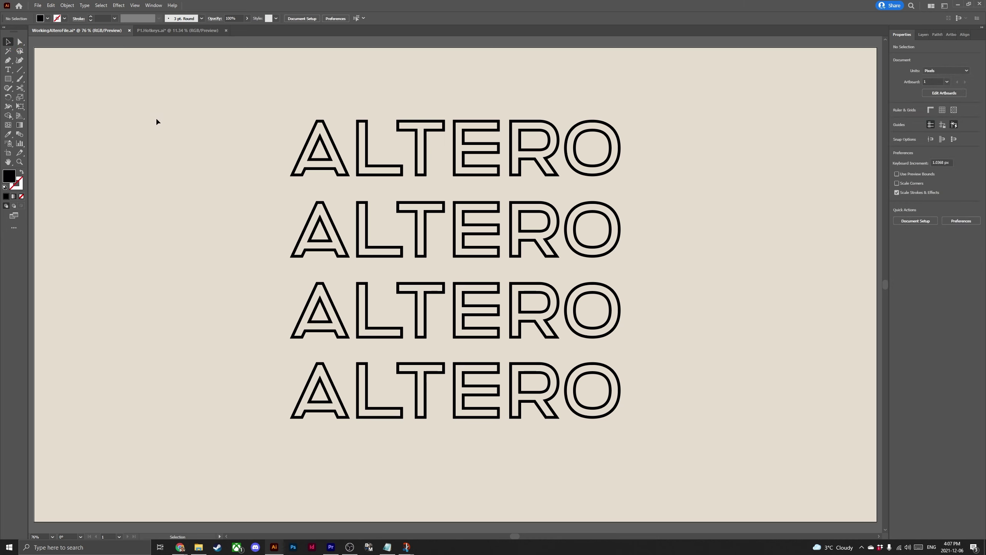
{"action": "left_click", "coordinate": [335, 159]}
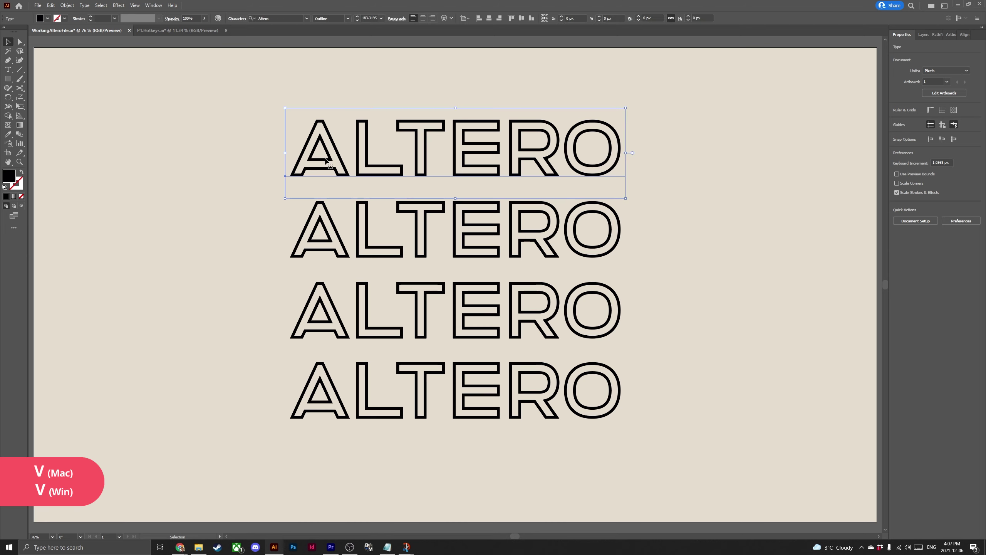
{"action": "double_click", "coordinate": [11, 178]}
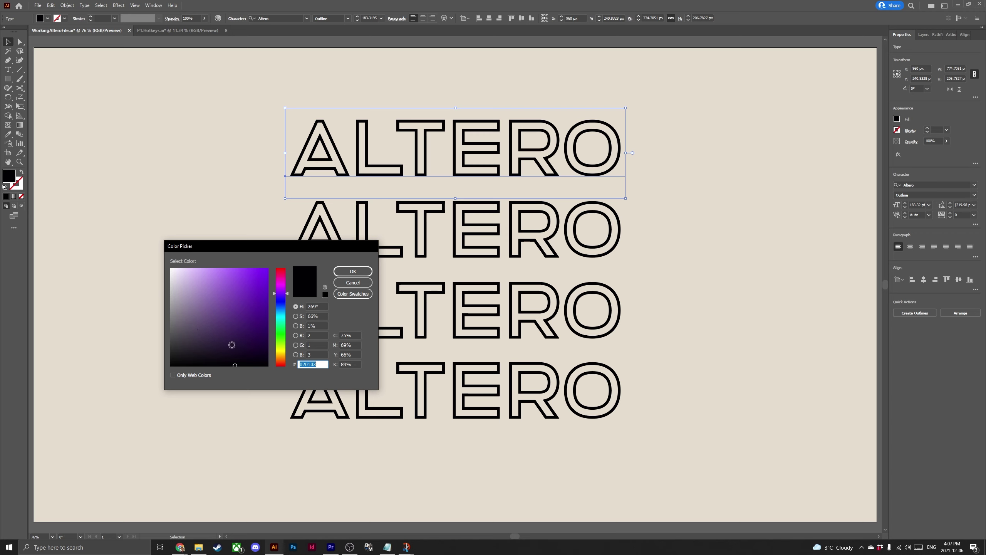
{"action": "mouse_move", "coordinate": [281, 345]}
{"action": "left_mouse_down"}
{"action": "mouse_move", "coordinate": [283, 361]}
{"action": "mouse_move", "coordinate": [237, 340]}
{"action": "mouse_move", "coordinate": [240, 350]}
{"action": "left_mouse_up"}
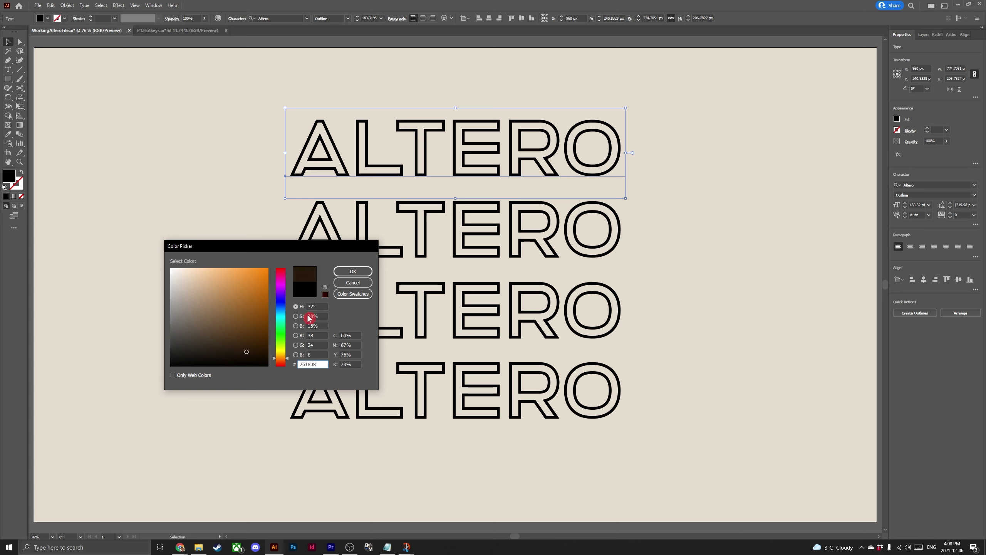
{"action": "left_click", "coordinate": [352, 271]}
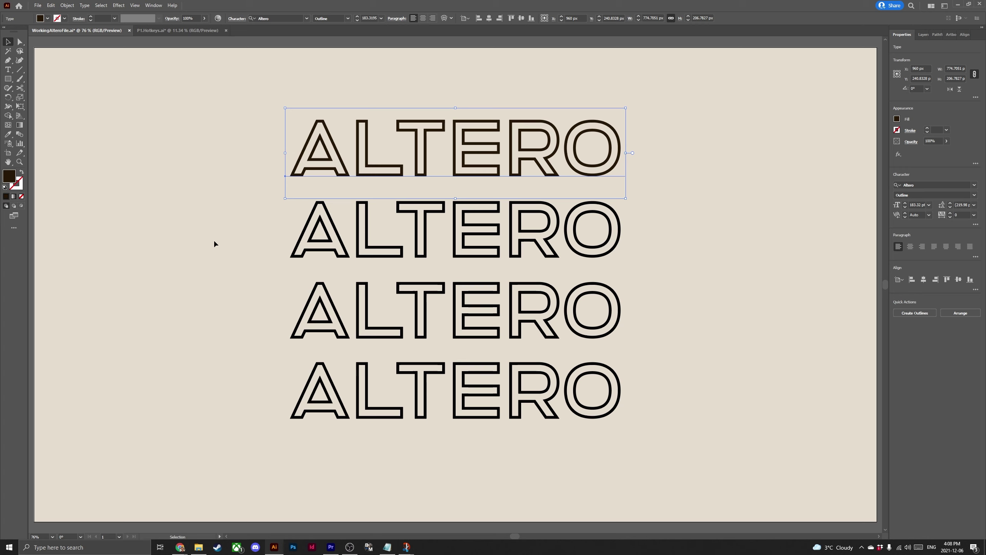
- Select the second ALTERO line and eyedrop the top line's dark brown onto it
{"action": "key", "text": "ctrl+shift+a"}
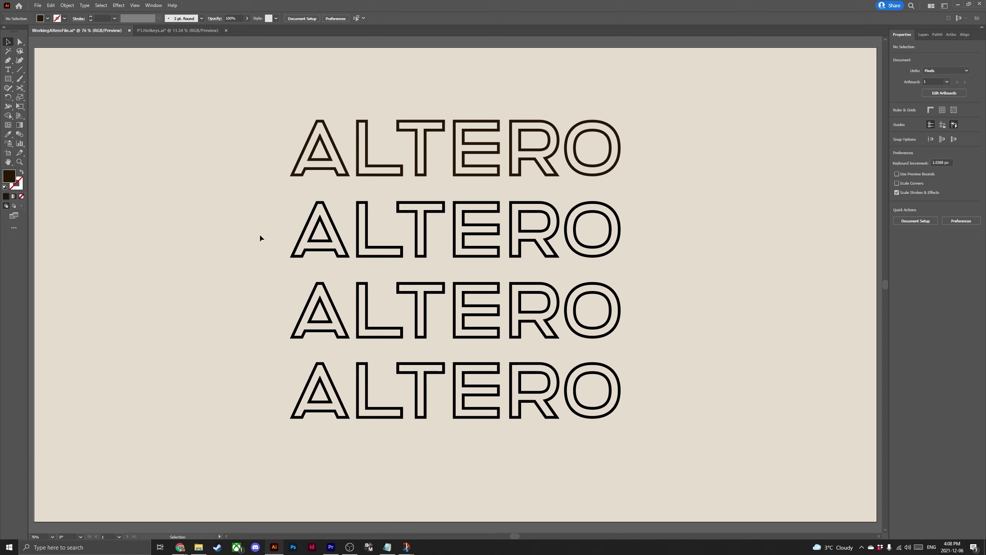
{"action": "key", "text": "v"}
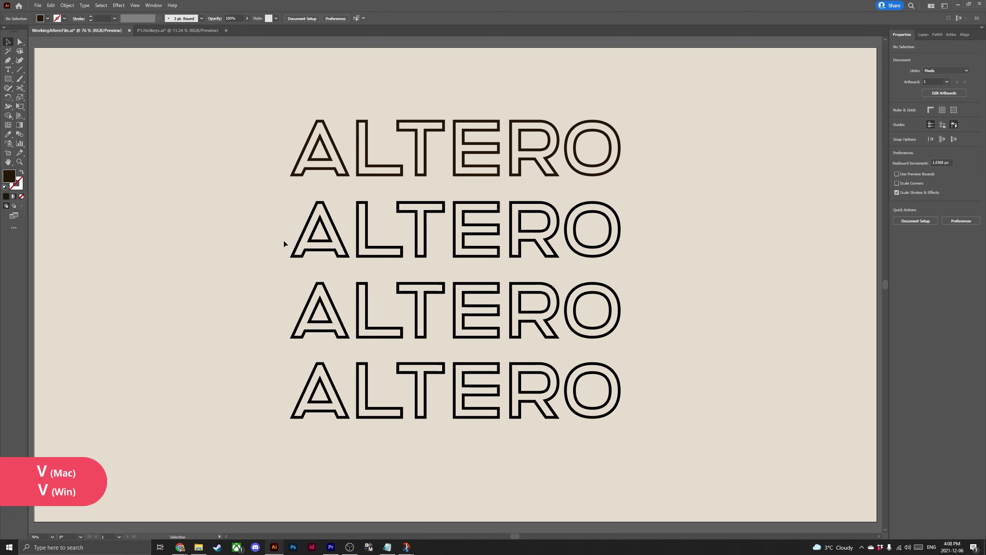
{"action": "left_click", "coordinate": [337, 249]}
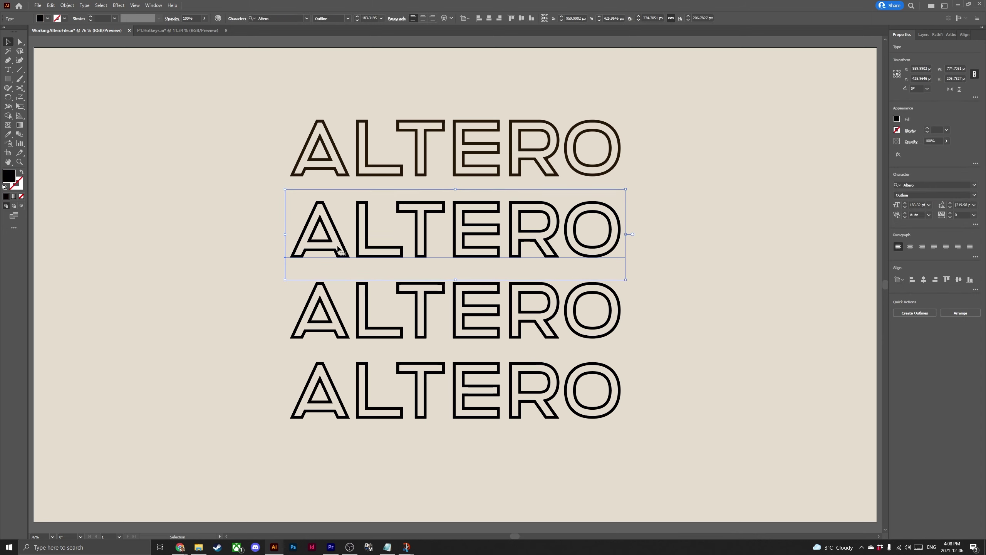
{"action": "key", "text": "i"}
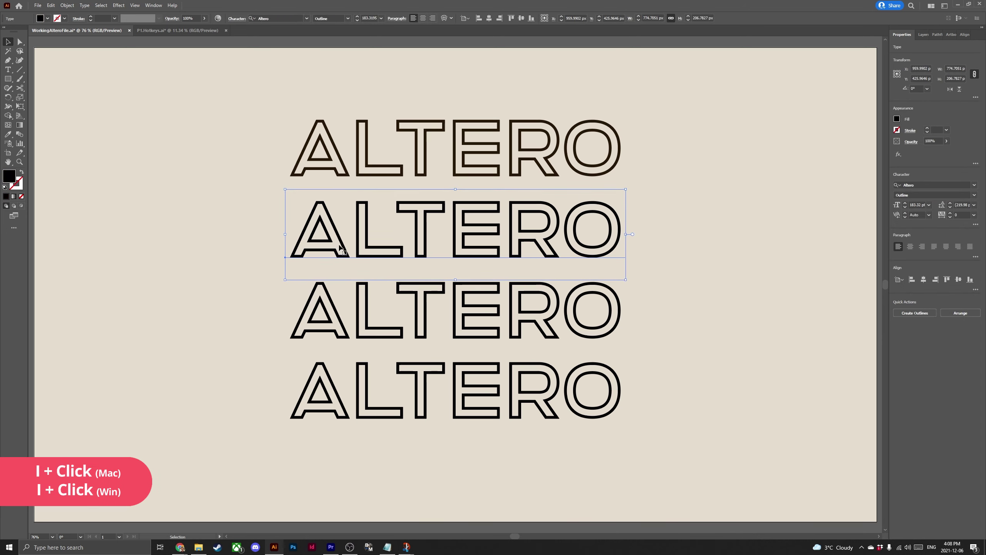
{"action": "key", "text": "i"}
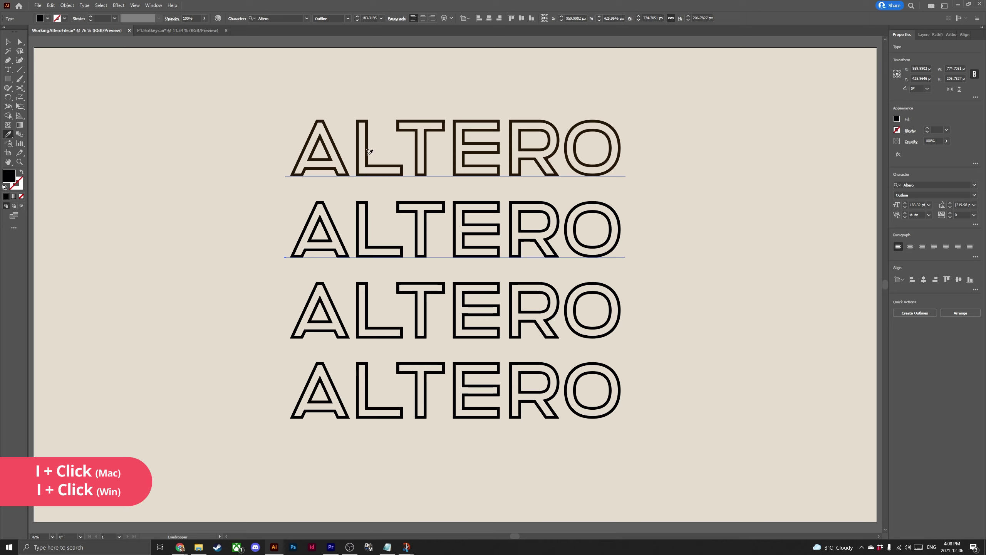
{"action": "left_click", "coordinate": [367, 152]}
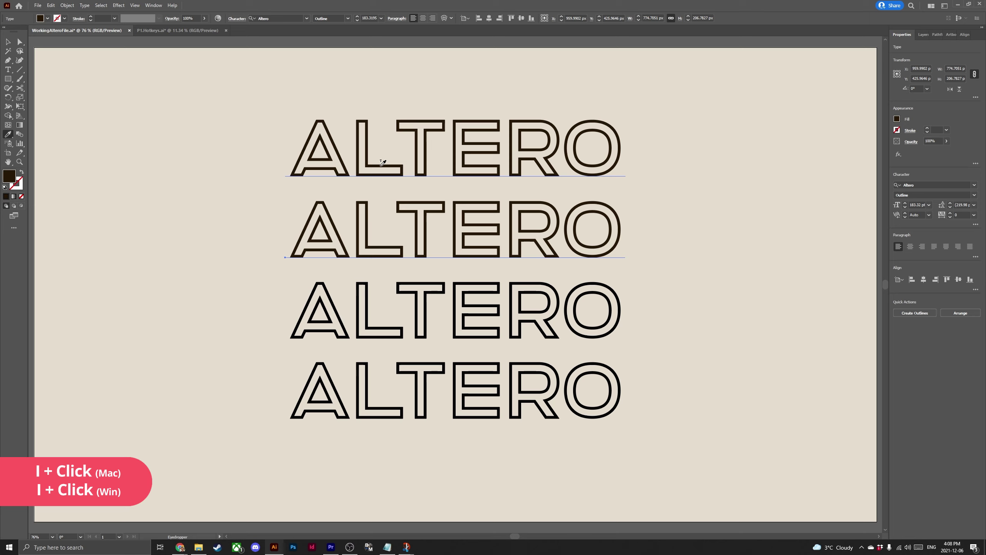
- Select the fourth ALTERO line and use Select > Same > Fill & Stroke to include the third
{"action": "key", "text": "v"}
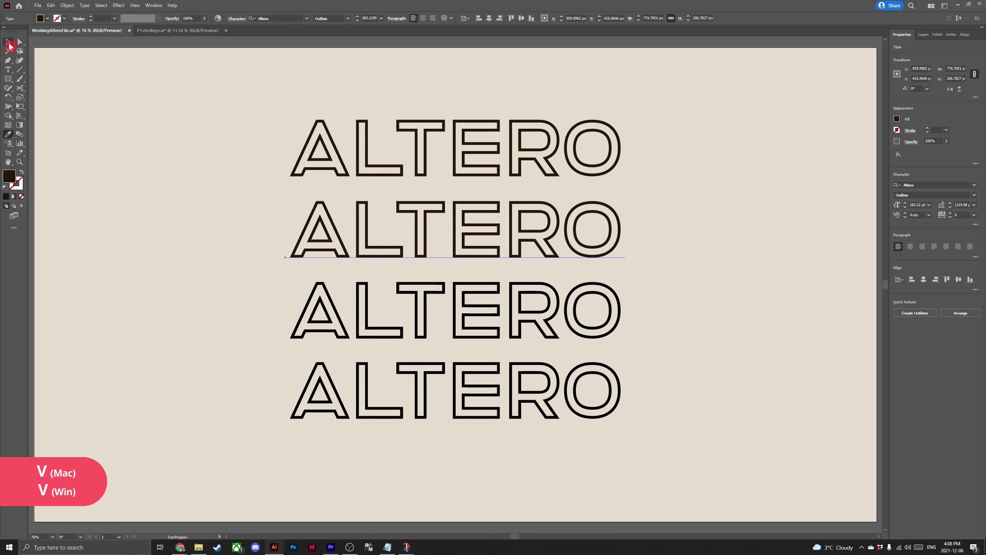
{"action": "left_click", "coordinate": [322, 361]}
{"action": "left_click", "coordinate": [101, 5]}
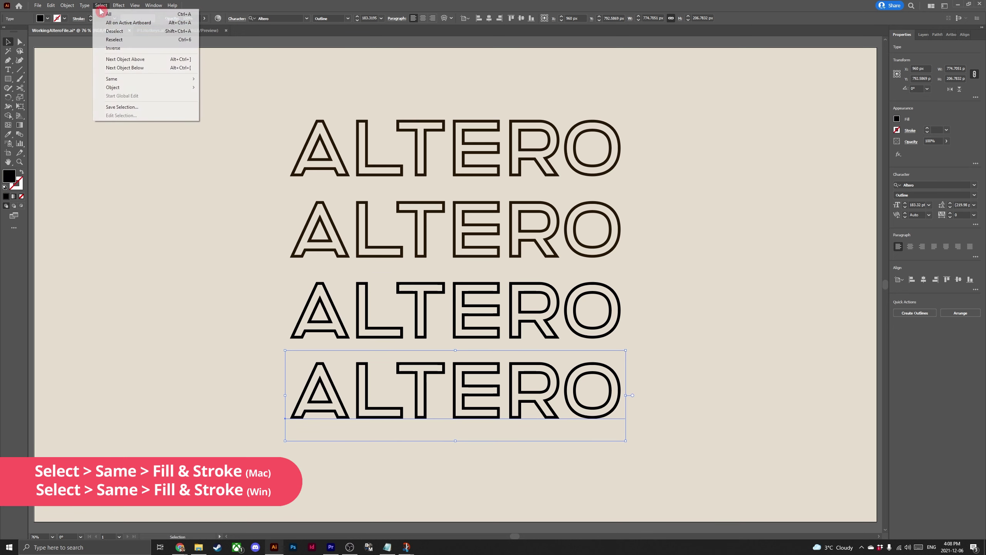
{"action": "mouse_move", "coordinate": [134, 79]}
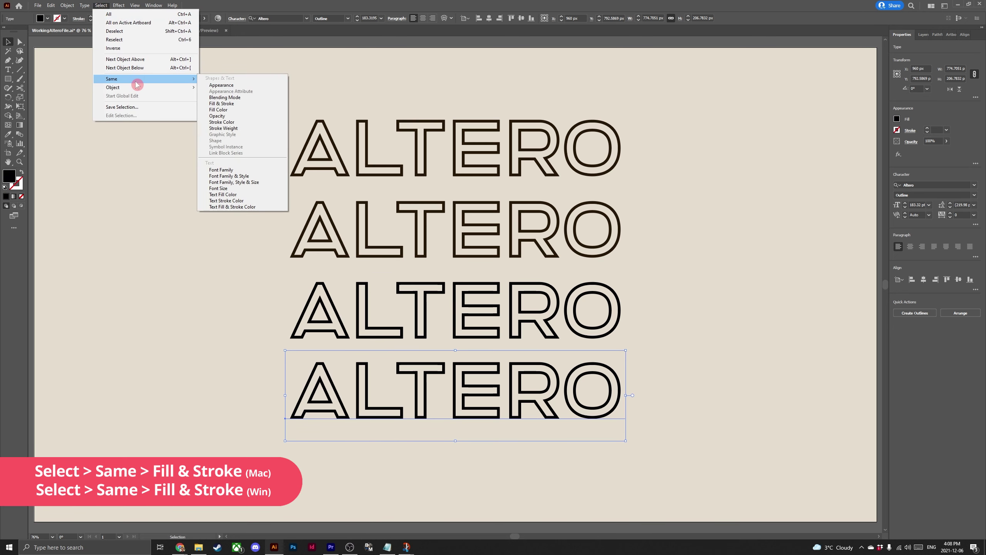
{"action": "left_click", "coordinate": [247, 104]}
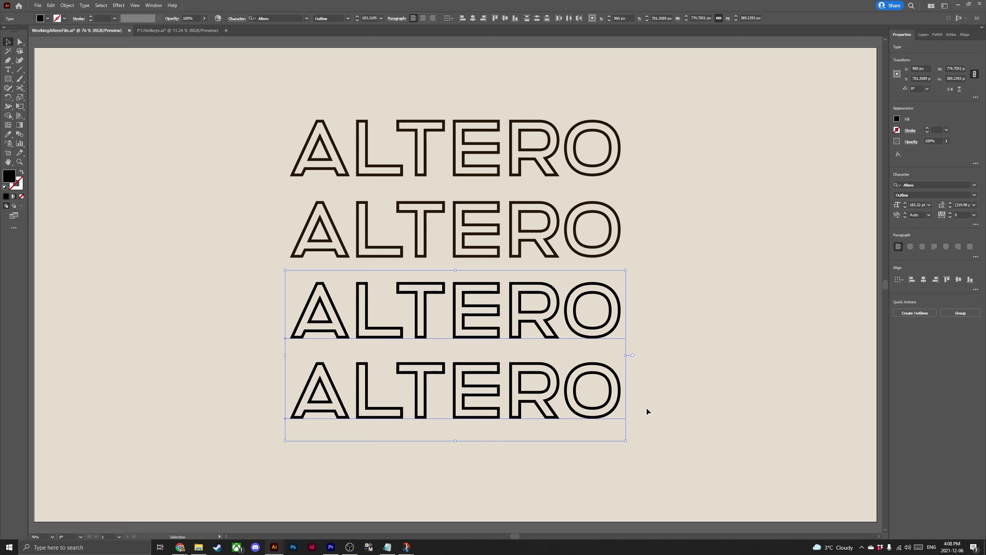
- Eyedrop the second line's dark brown onto the third and fourth lines, then deselect
{"action": "key", "text": "i"}
{"action": "left_click", "coordinate": [587, 226]}
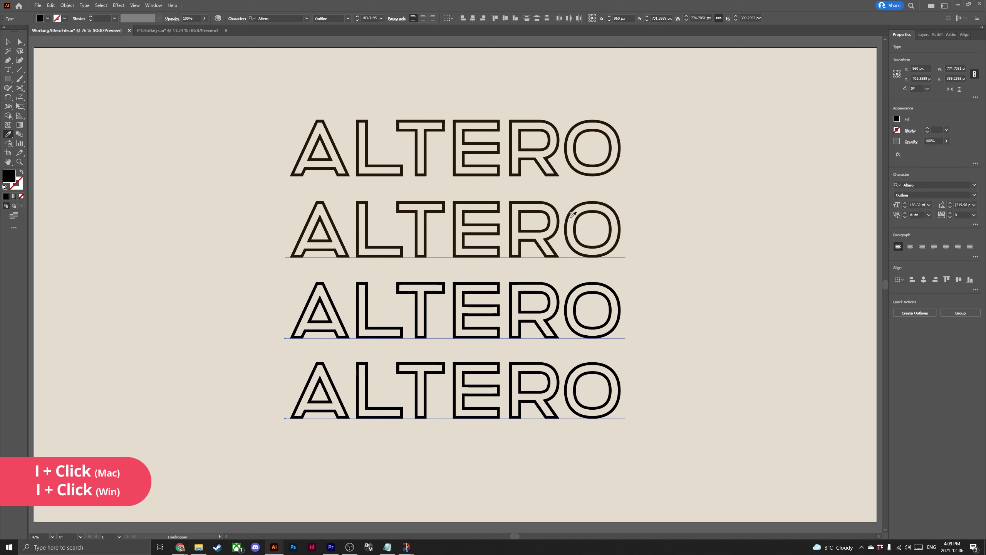
{"action": "left_click", "coordinate": [573, 214]}
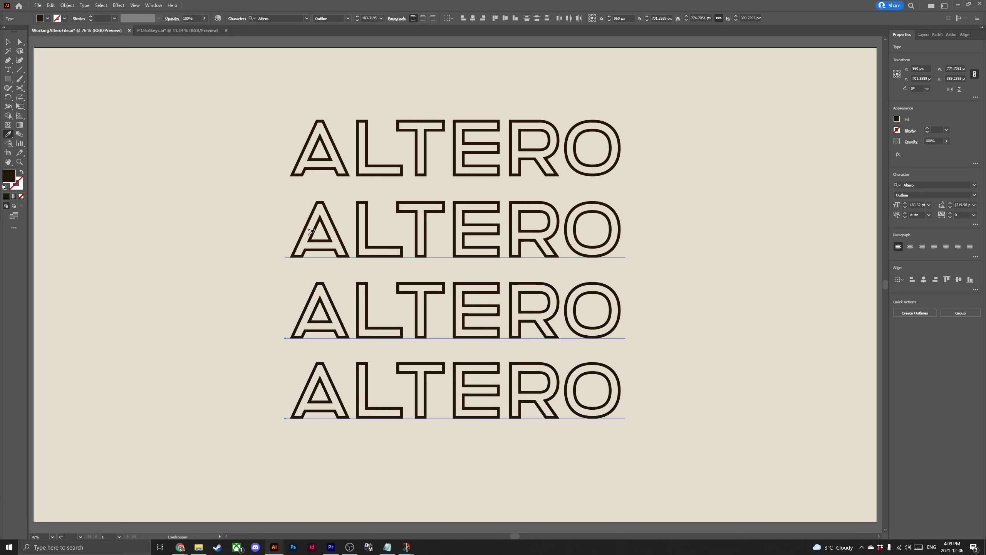
{"action": "left_click", "coordinate": [8, 42]}
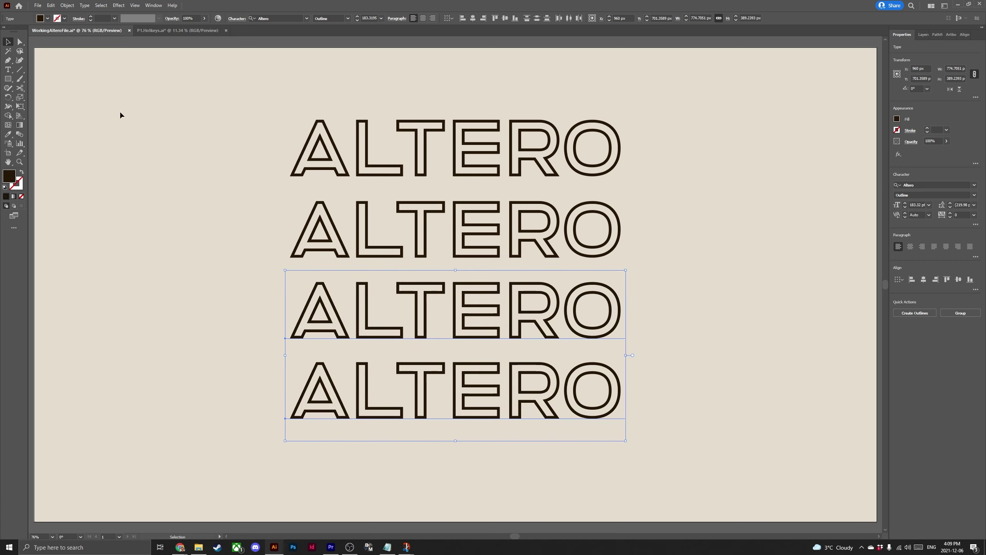
{"action": "left_click", "coordinate": [202, 148]}
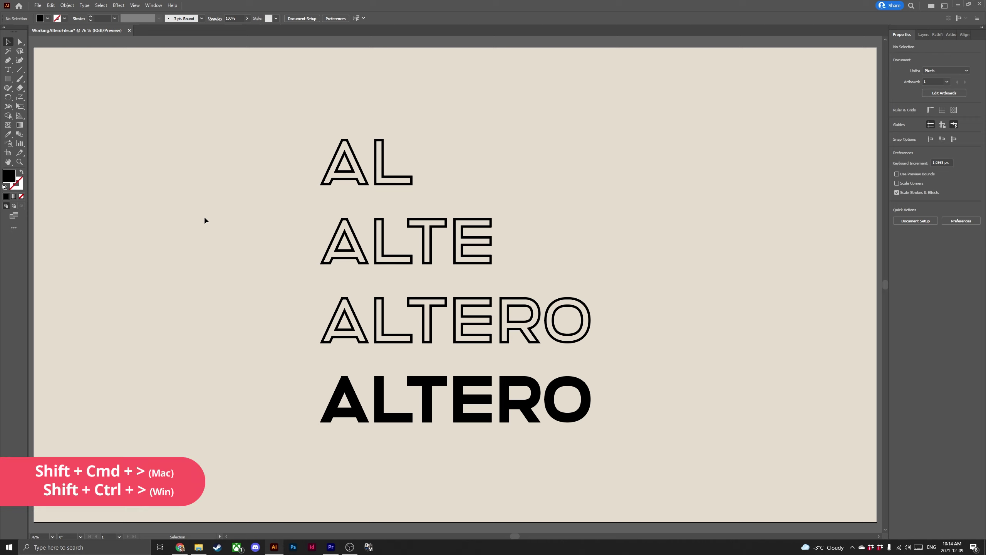
- Select the ALTERO text block and step its font size up to about 200 pt
{"action": "left_click", "coordinate": [345, 261]}
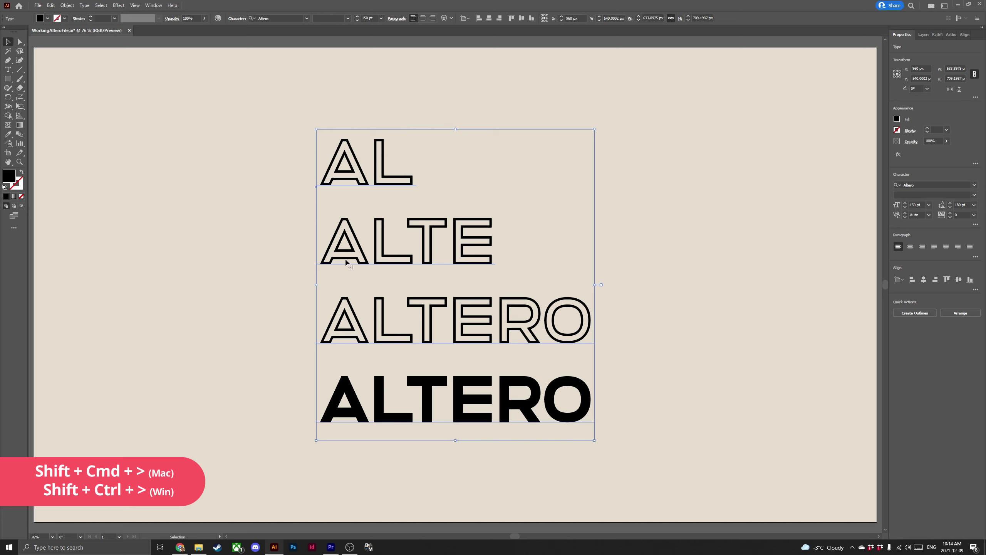
{"action": "key", "text": "ctrl"}
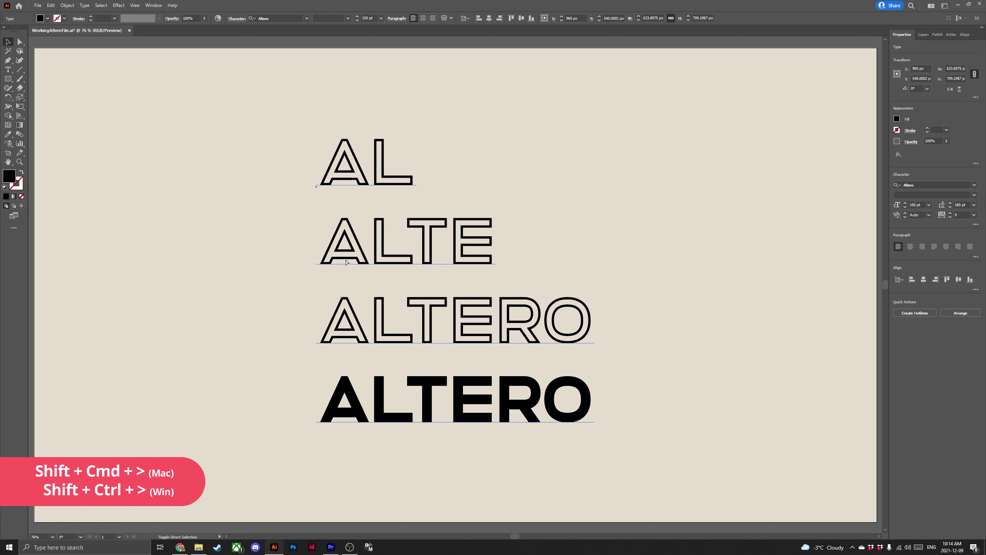
{"action": "key", "text": "ctrl+shift+period"}
{"action": "key", "text": "ctrl+shift+period"}
{"action": "key", "text": "ctrl+shift+period"}
{"action": "key", "text": "ctrl+shift+period"}
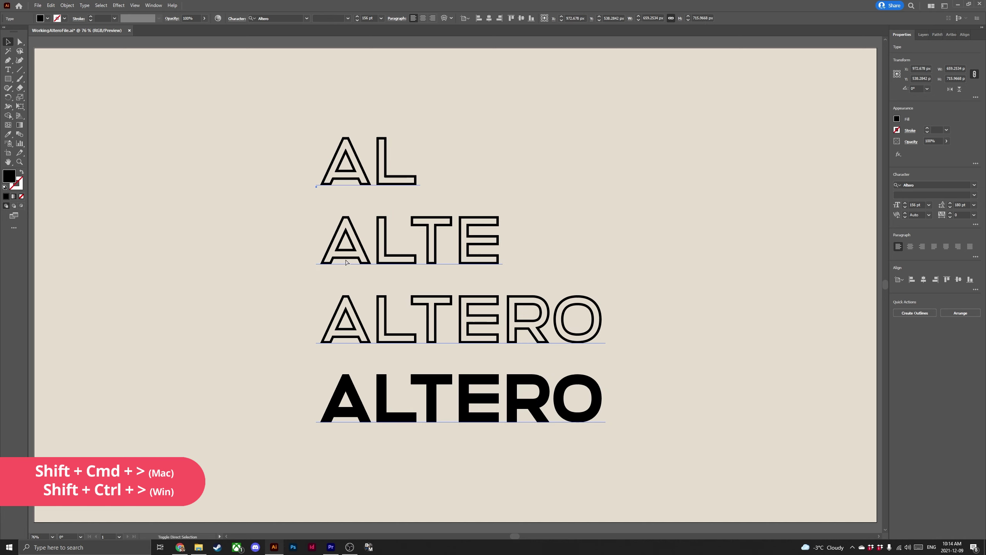
{"action": "key", "text": "ctrl+shift+period"}
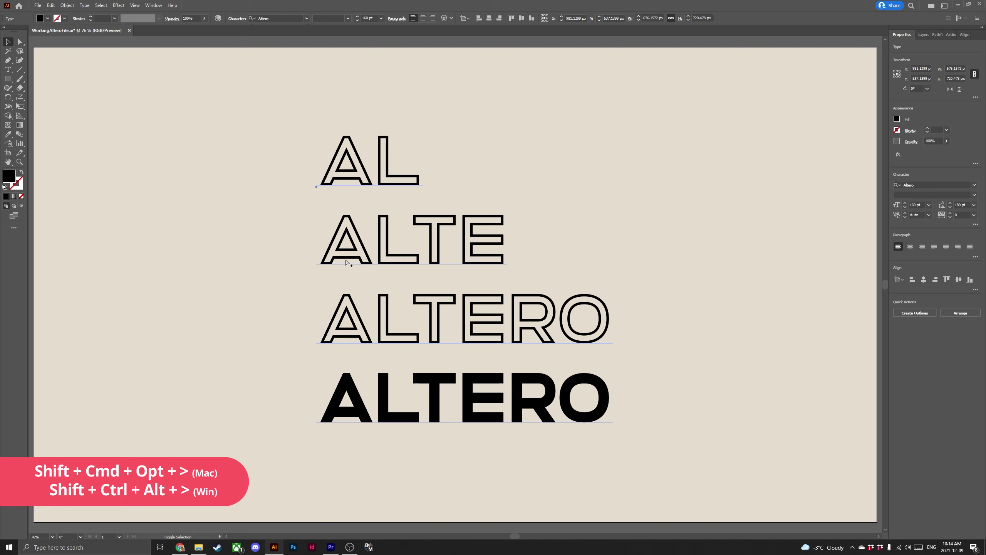
{"action": "key", "text": "ctrl+alt+shift+period"}
{"action": "key", "text": "ctrl+alt+shift+period"}
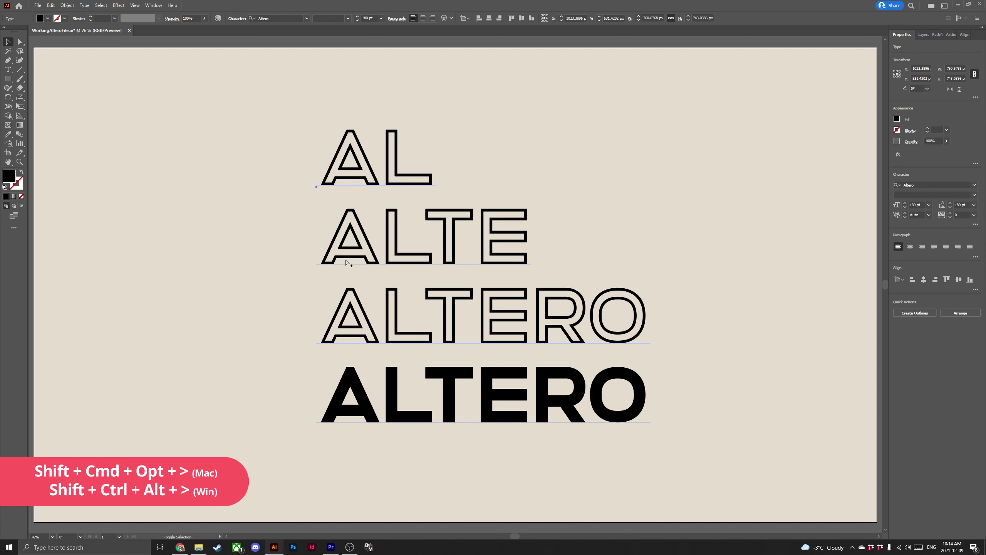
{"action": "key", "text": "ctrl+alt+shift+period"}
{"action": "key", "text": "ctrl+alt+shift+period"}
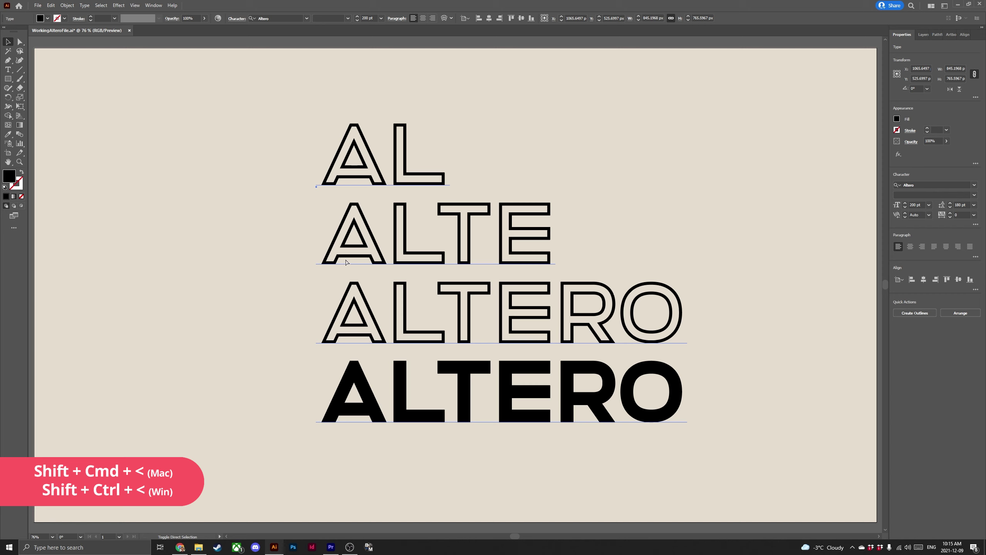
- Shrink the font size back down in steps through 190, 180 and 170 pt
{"action": "key", "text": "ctrl+shift+comma"}
{"action": "key", "text": "ctrl+shift+comma"}
{"action": "key", "text": "ctrl+shift+comma"}
{"action": "key", "text": "ctrl+shift+comma"}
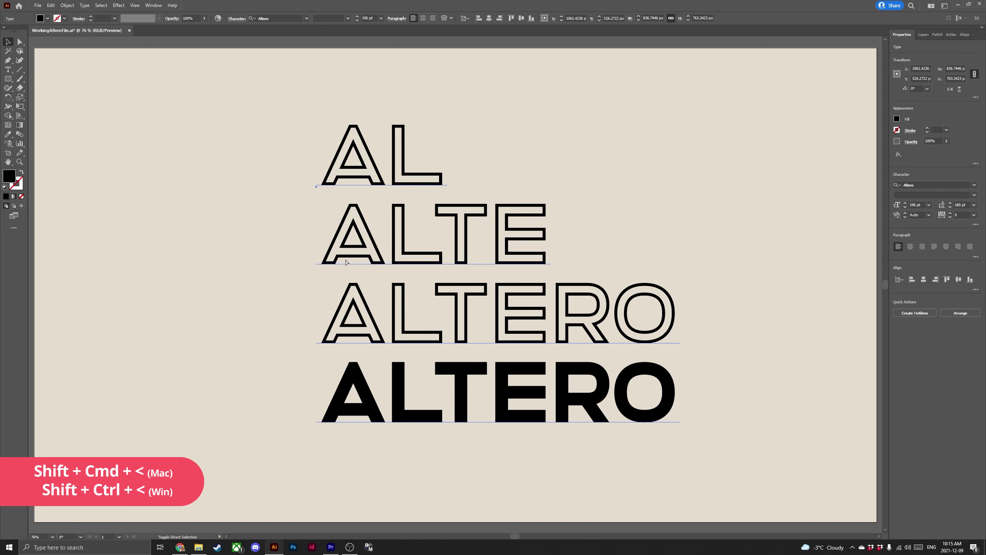
{"action": "key", "text": "ctrl+shift+comma"}
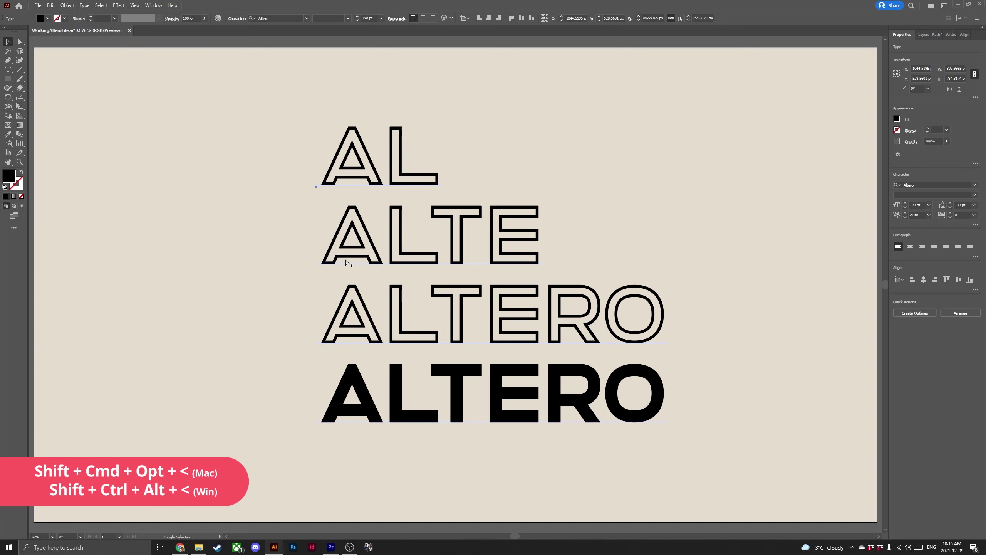
{"action": "key", "text": "ctrl+alt+shift+comma"}
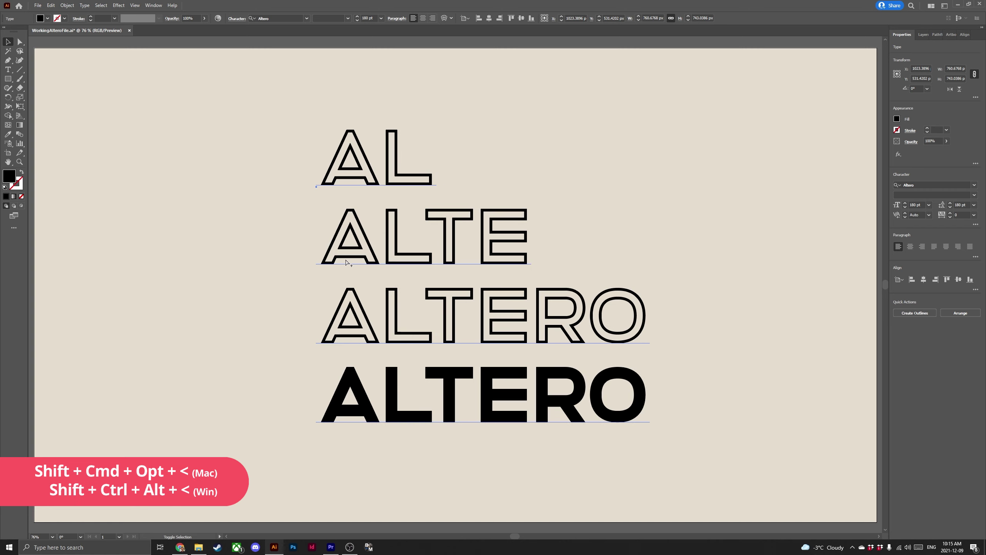
{"action": "key", "text": "ctrl+alt+shift+comma"}
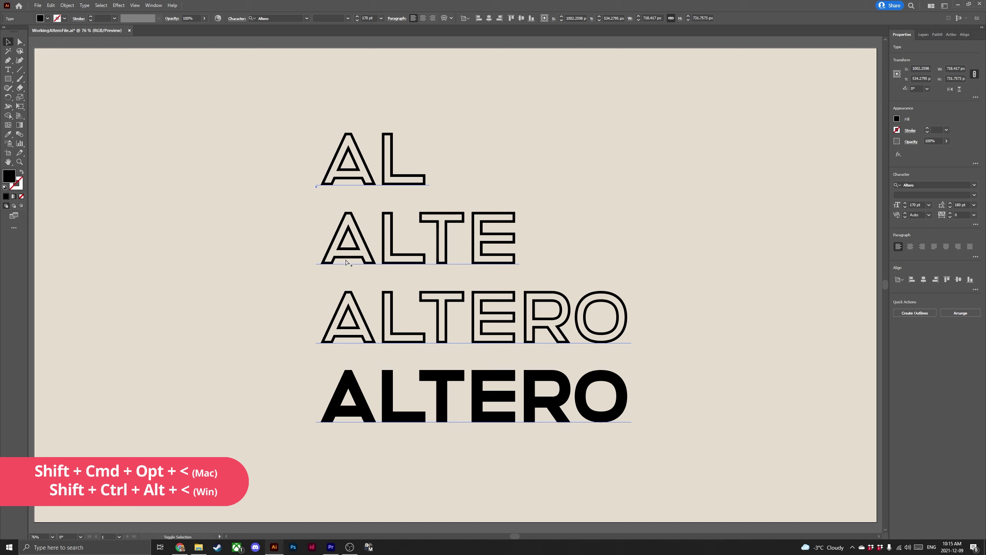
{"action": "key", "text": "ctrl+alt+shift+comma"}
{"action": "key", "text": "ctrl+alt+shift+comma"}
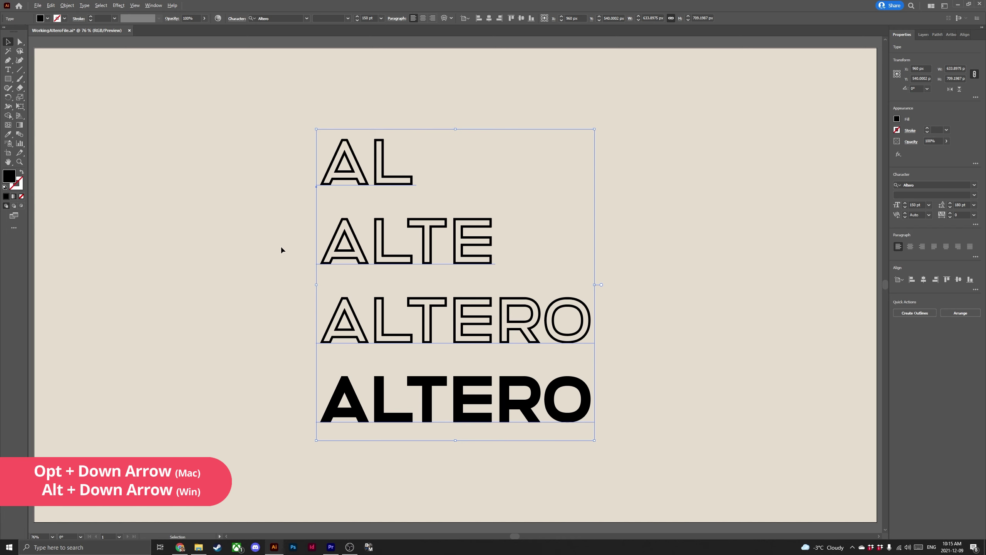
- Raise the leading from 180 to 190 pt, then bring it back down to 184 pt
{"action": "key", "text": "alt+Down"}
{"action": "key", "text": "alt+Down"}
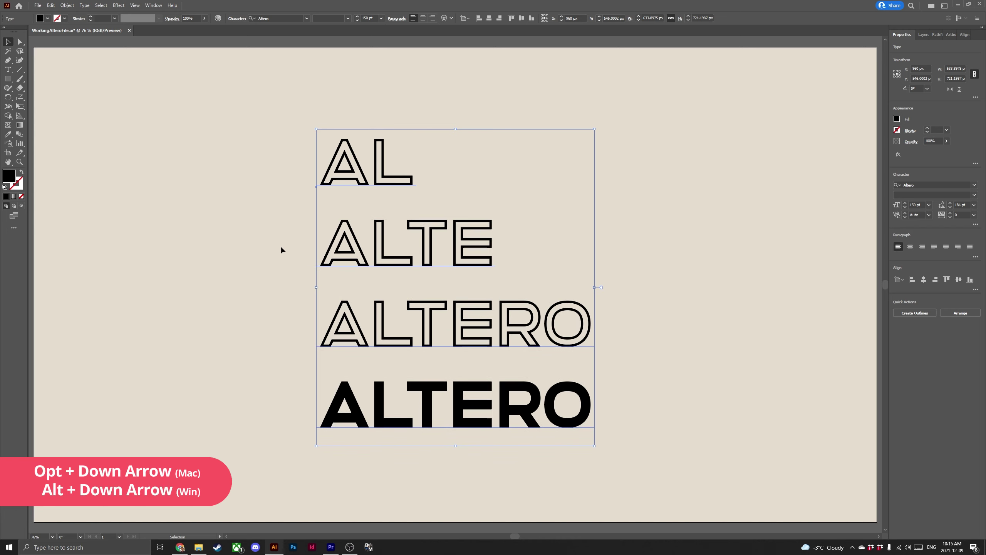
{"action": "key", "text": "alt+Down"}
{"action": "key", "text": "alt+Down"}
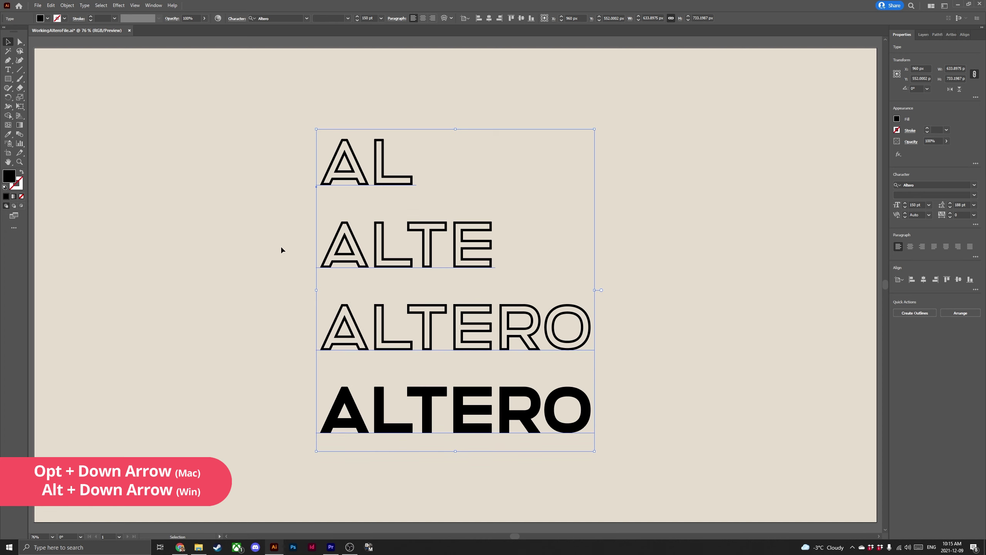
{"action": "key", "text": "alt+Down"}
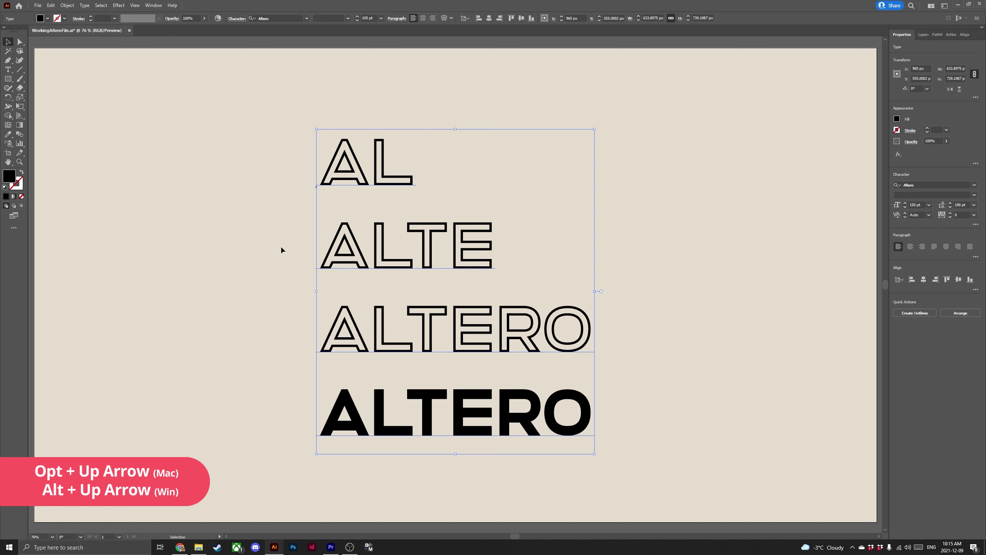
{"action": "key", "text": "alt+Up"}
{"action": "key", "text": "alt+Up"}
{"action": "key", "text": "alt+Up"}
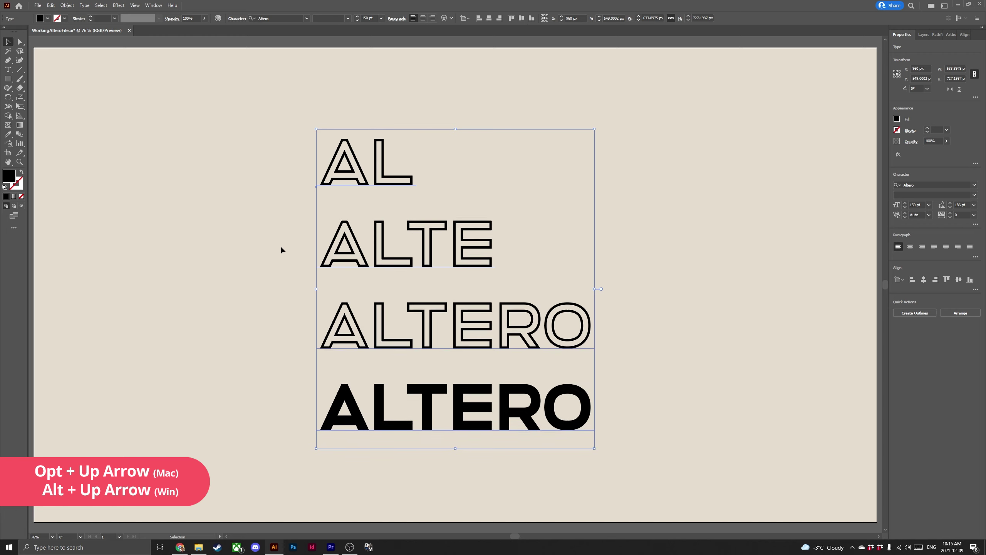
{"action": "key", "text": "alt+Up"}
{"action": "key", "text": "alt+Up"}
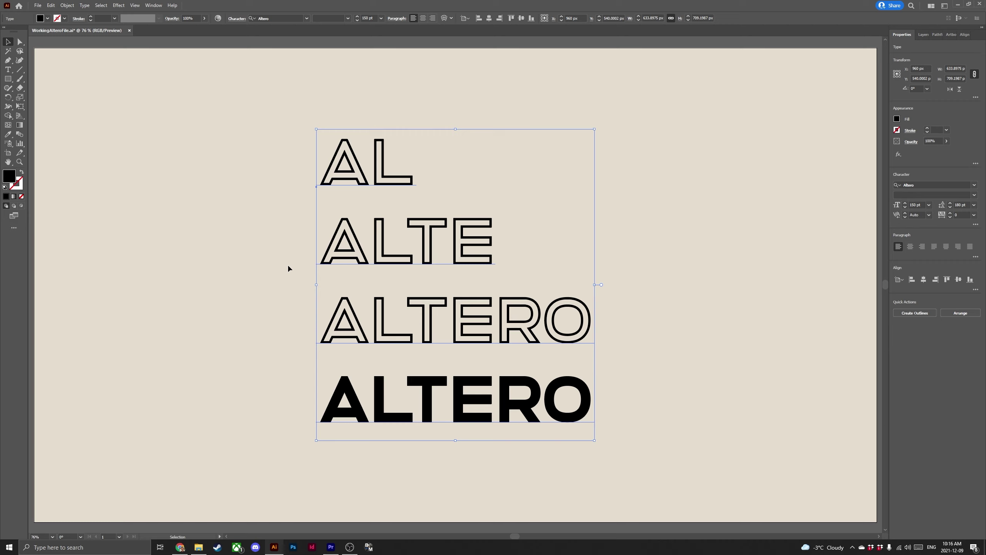
{"action": "double_click", "coordinate": [331, 275]}
{"action": "left_click_drag", "start_coordinate": [322, 301], "coordinate": [593, 422]}
{"action": "key", "text": "Escape"}
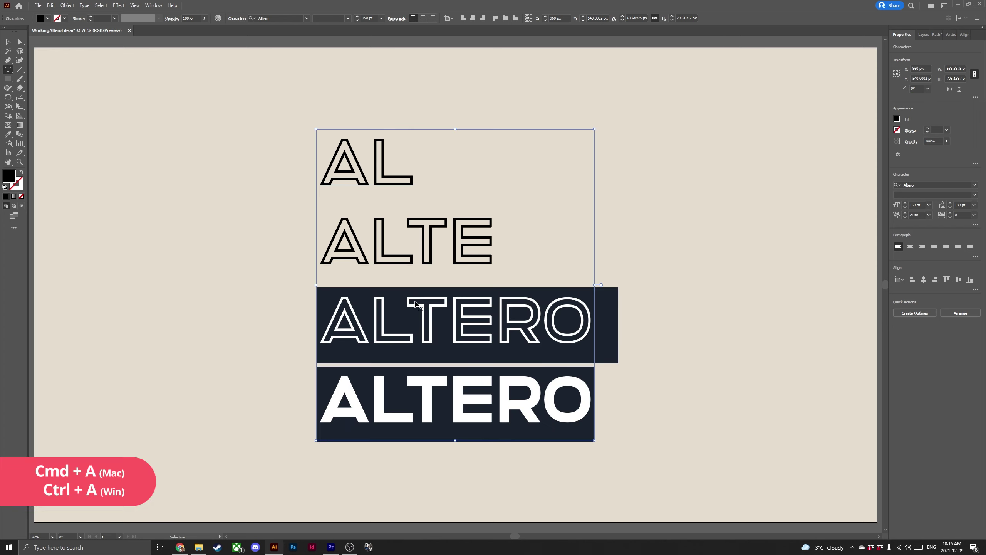
{"action": "left_click", "coordinate": [414, 303]}
{"action": "key", "text": "ctrl+a"}
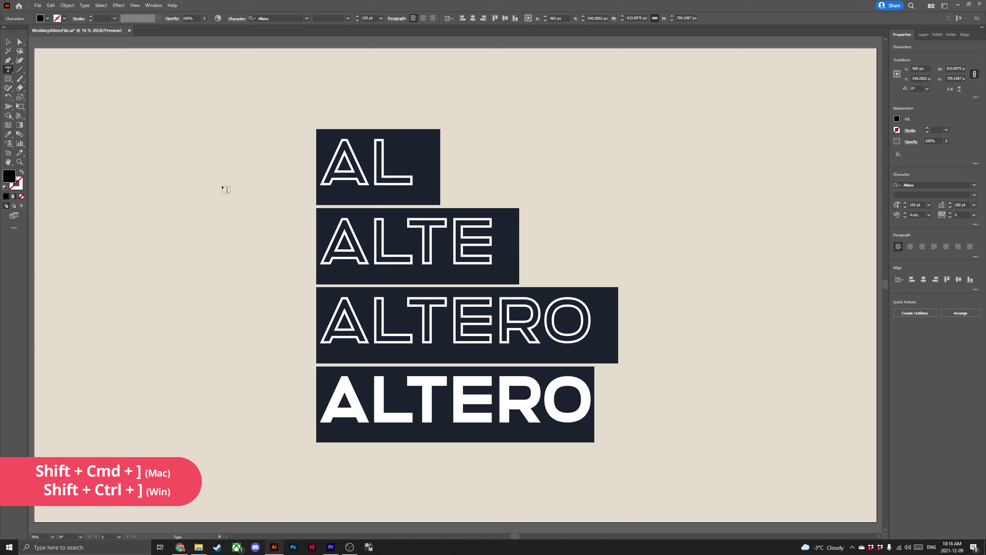
{"action": "key", "text": "ctrl+shift+bracketright"}
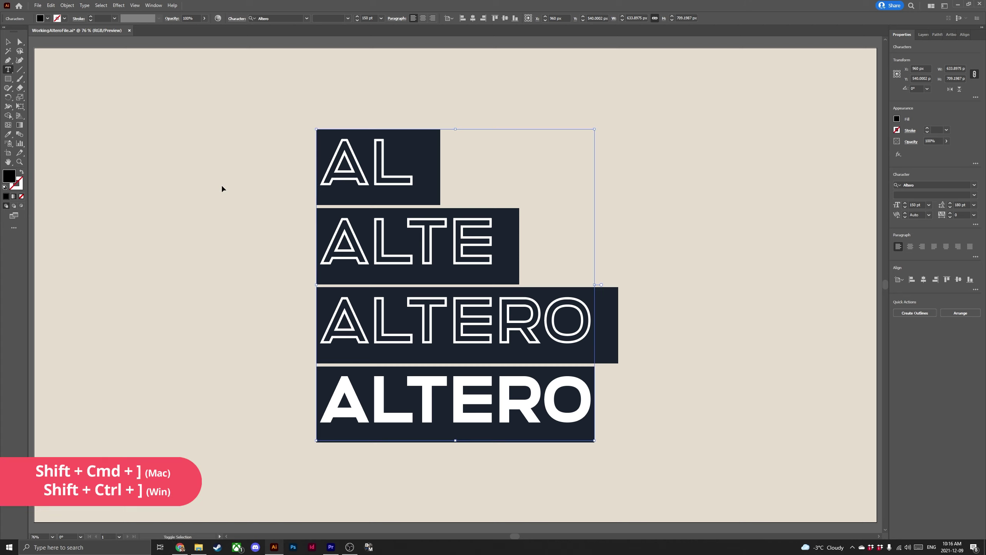
{"action": "key", "text": "alt+Right"}
{"action": "key", "text": "alt+Right"}
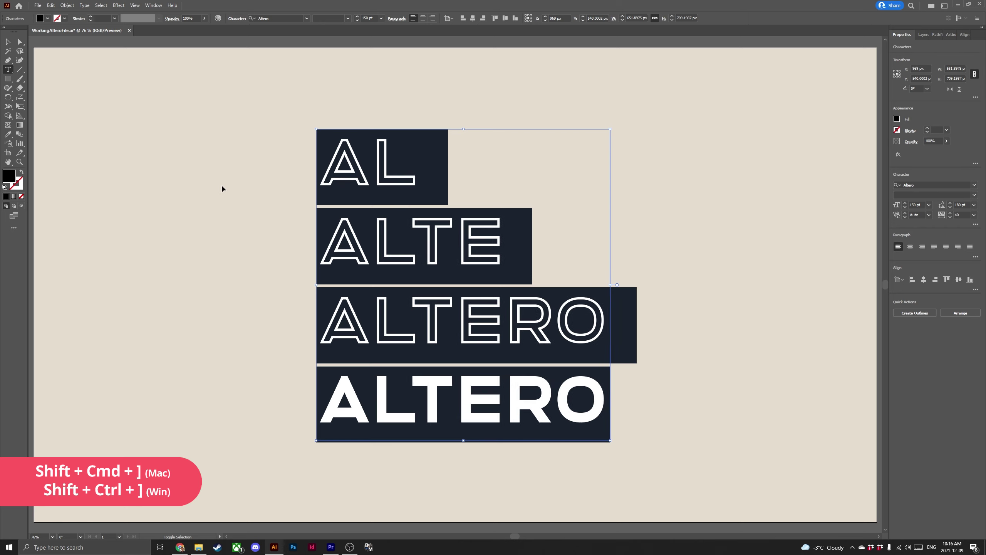
{"action": "key", "text": "alt+Right"}
{"action": "key", "text": "alt+Right"}
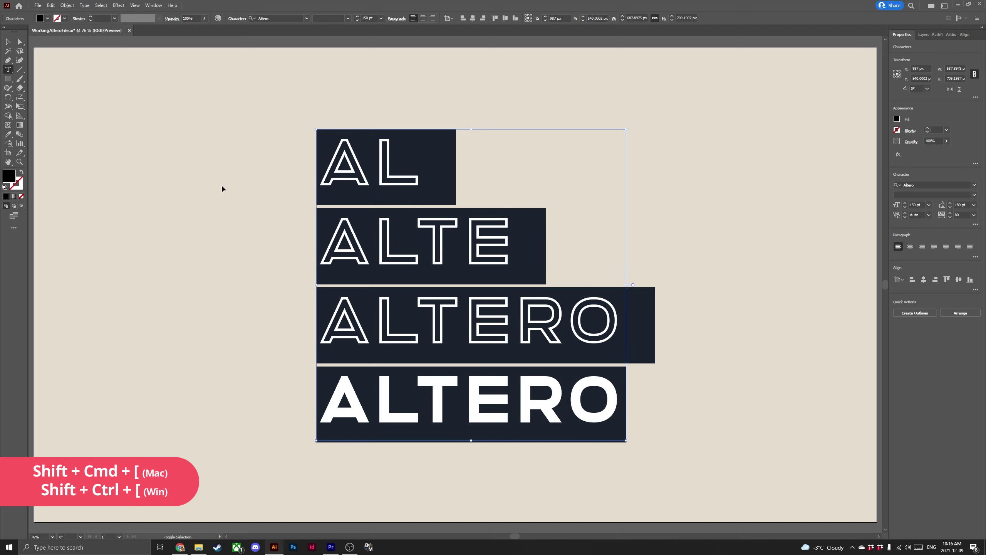
{"action": "key", "text": "alt+Right"}
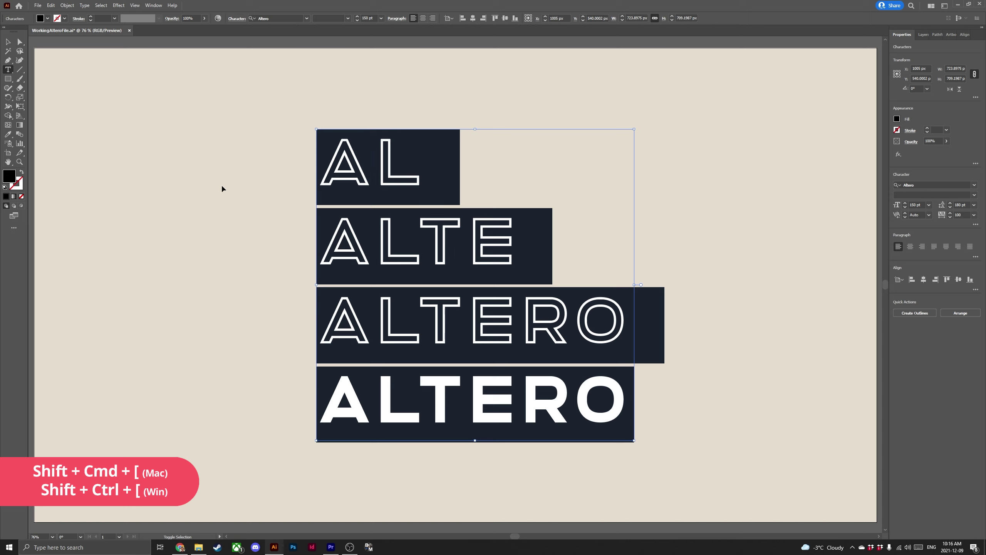
{"action": "key", "text": "alt+Left"}
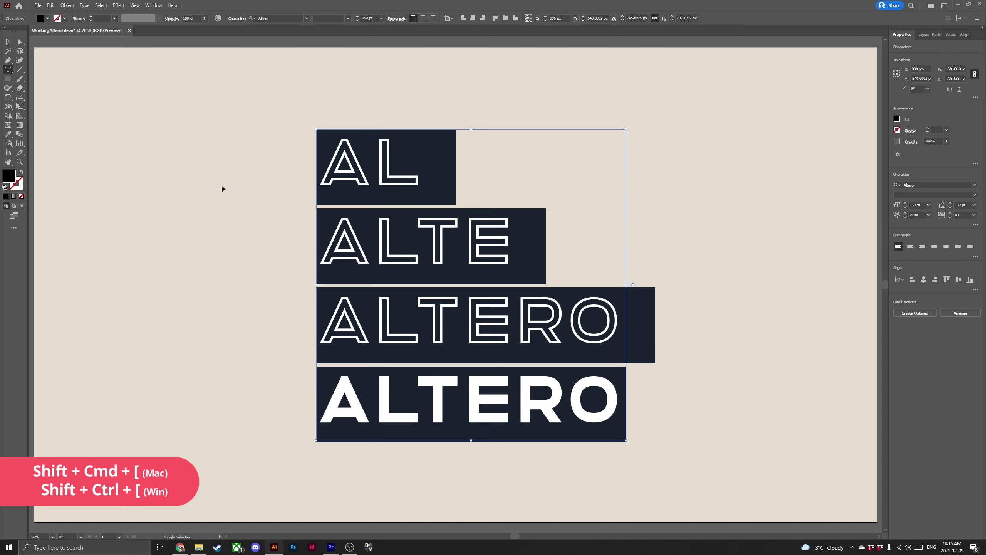
{"action": "key", "text": "alt+Left"}
{"action": "key", "text": "alt+Left"}
{"action": "key", "text": "alt+Left"}
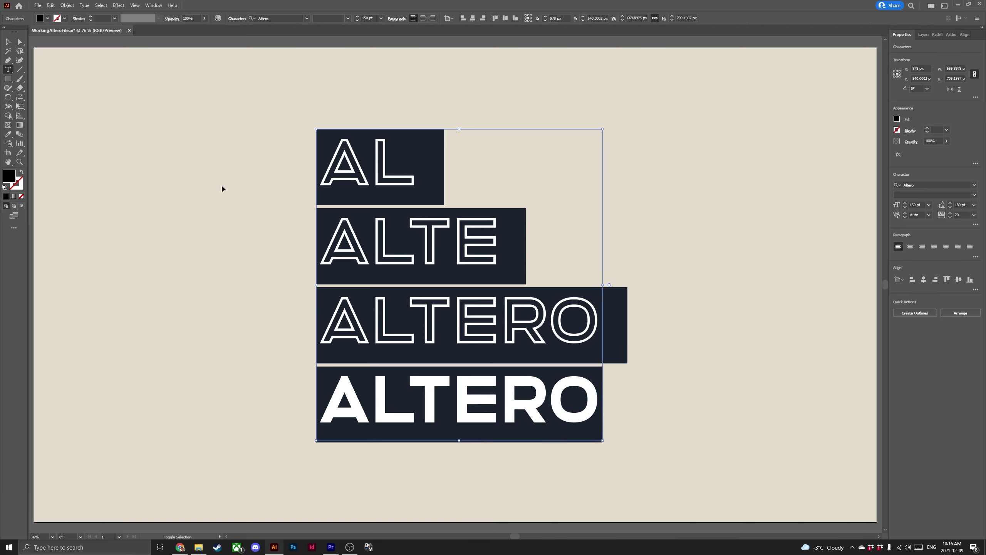
{"action": "key", "text": "alt+Left"}
{"action": "key", "text": "alt+Left"}
{"action": "left_click", "coordinate": [221, 187], "text": "ctrl"}
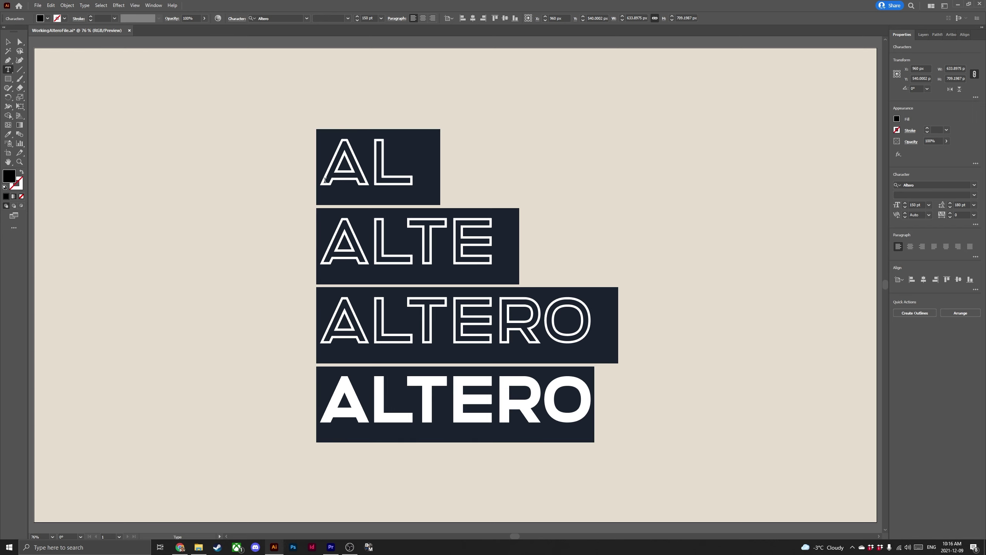
- Adjust the A–L kerning in AL through -20 and 20, then return it to -40
{"action": "left_click", "coordinate": [8, 42]}
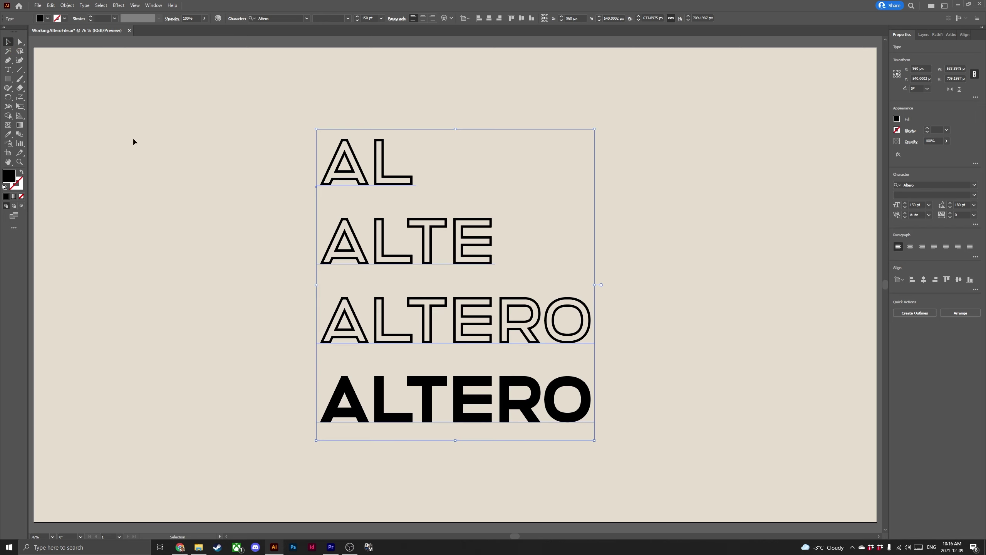
{"action": "left_click", "coordinate": [149, 155]}
{"action": "key", "text": "t"}
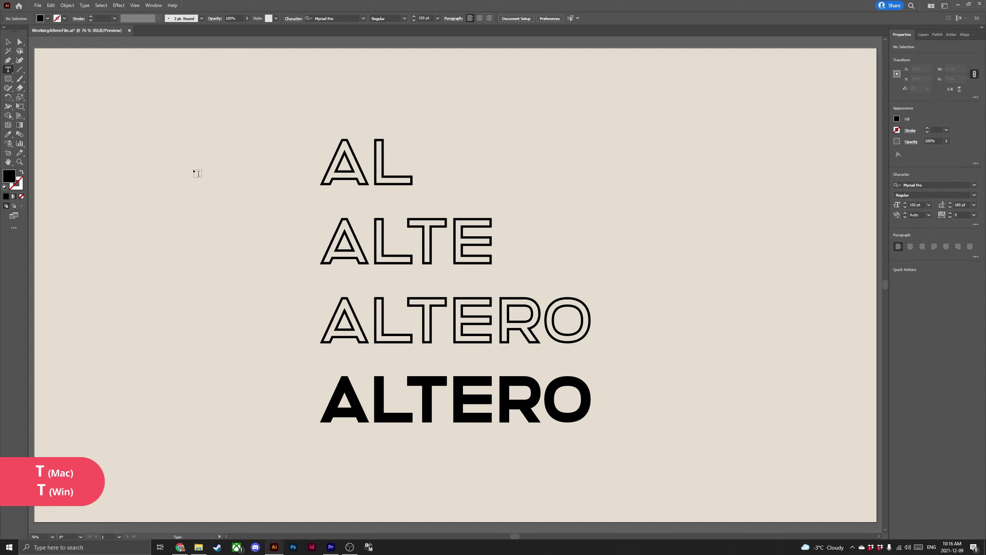
{"action": "left_click", "coordinate": [369, 165]}
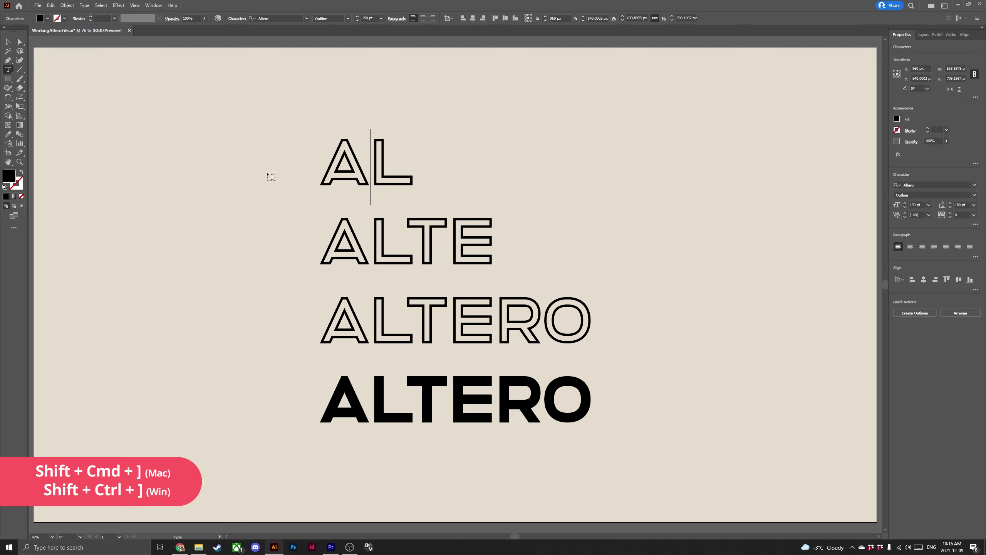
{"action": "key", "text": "ctrl+shift+bracketright"}
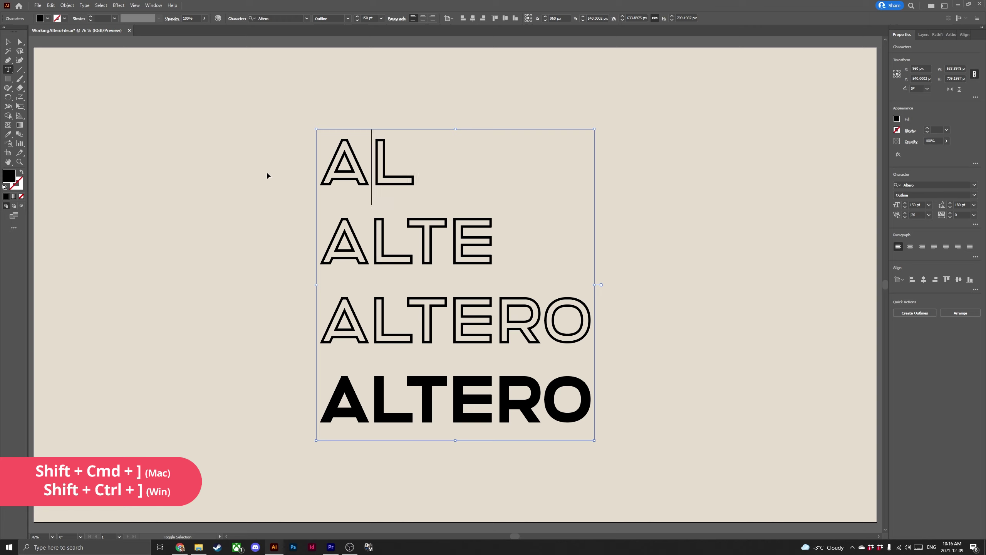
{"action": "key", "text": "ctrl+shift+bracketright"}
{"action": "key", "text": "ctrl+shift+bracketright"}
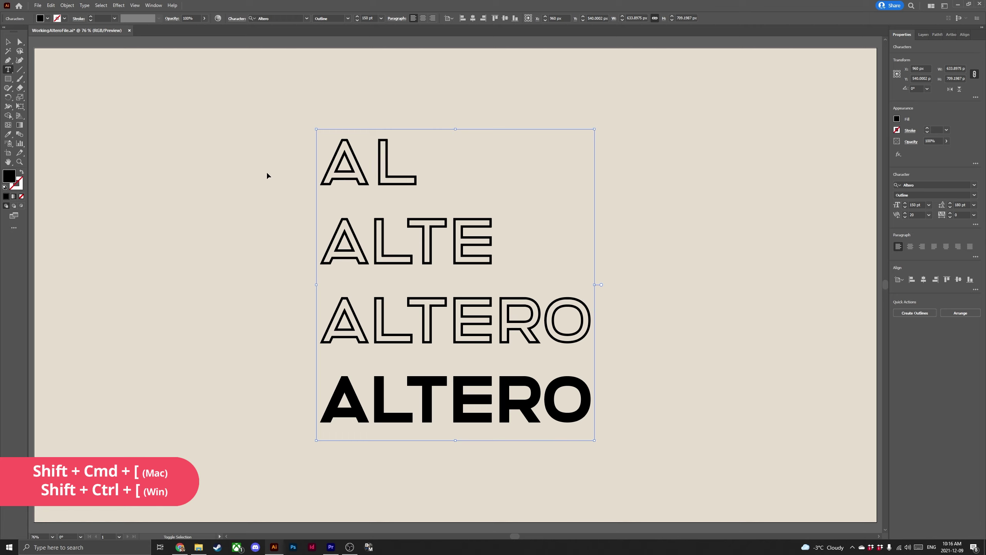
{"action": "key", "text": "ctrl+shift+bracketleft"}
{"action": "key", "text": "ctrl+shift+bracketleft"}
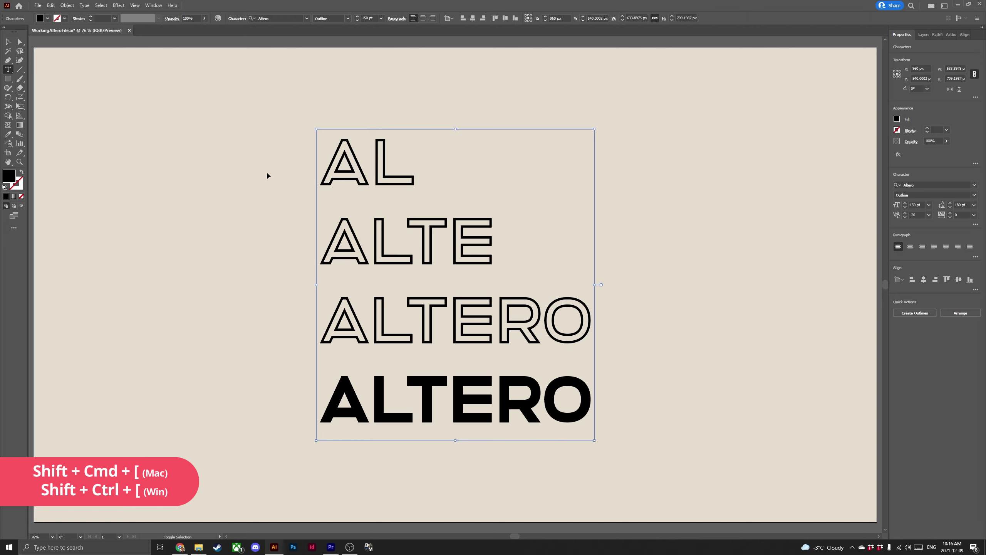
{"action": "key", "text": "ctrl+shift+bracketleft"}
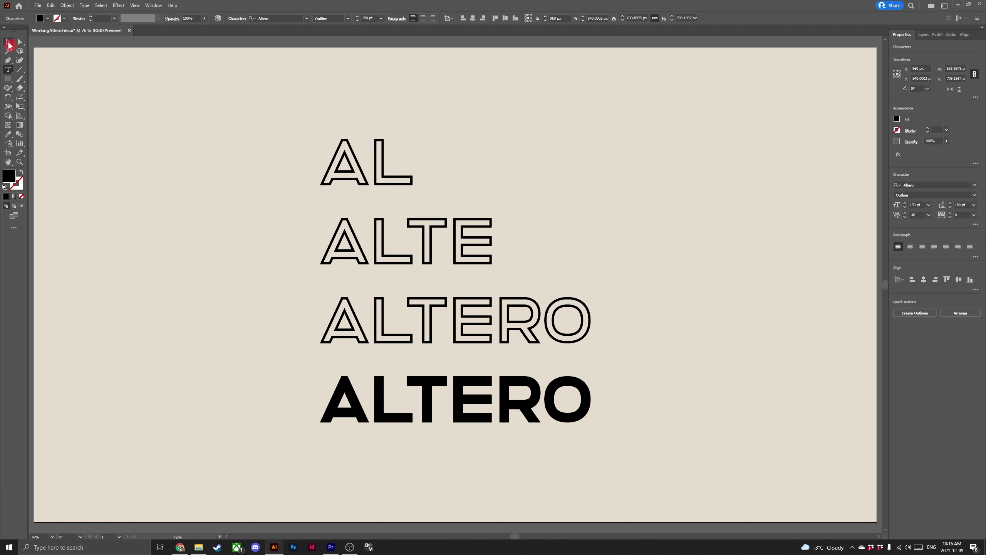
- Leave text editing, briefly select the ALTERO text object, then deselect everything
{"action": "left_click", "coordinate": [8, 42]}
{"action": "left_click", "coordinate": [180, 175]}
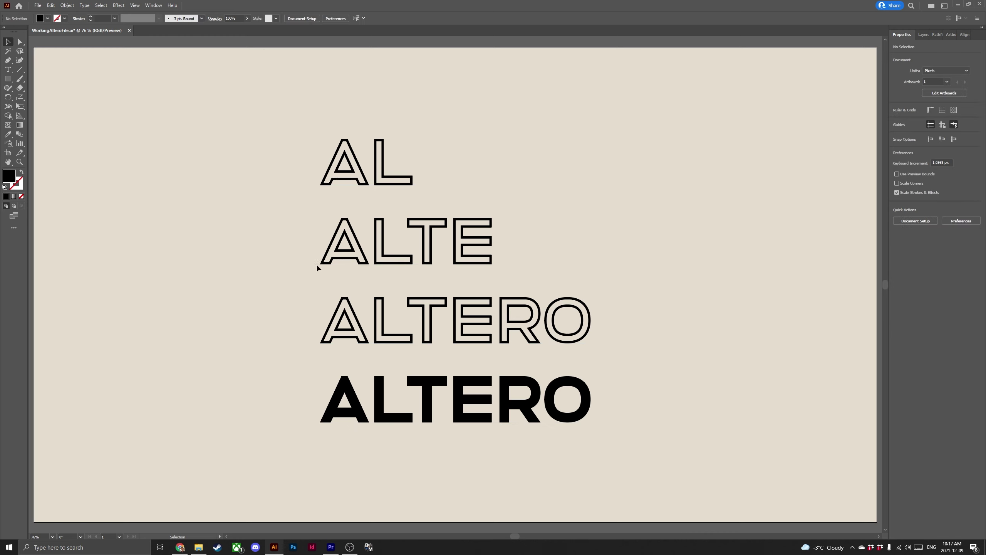
{"action": "left_click", "coordinate": [366, 268]}
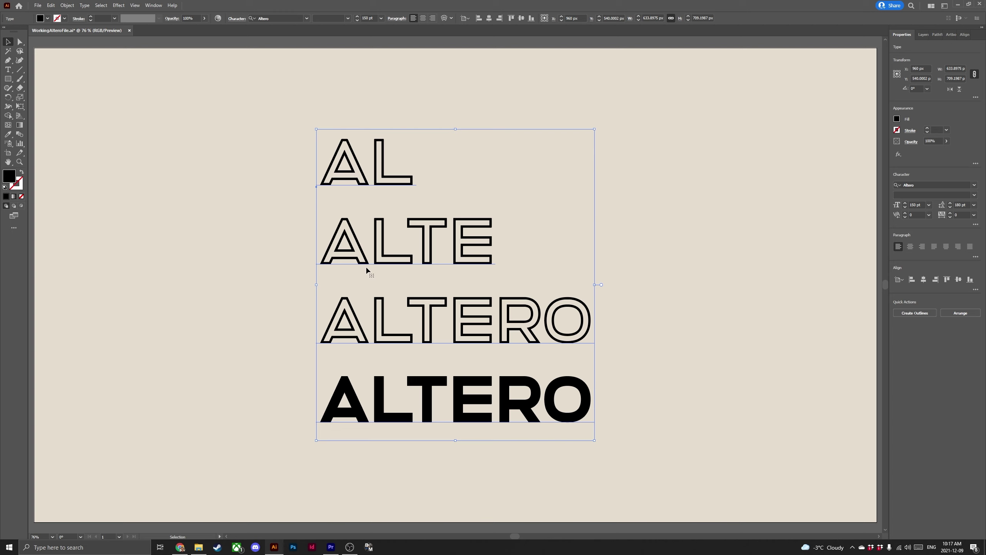
{"action": "key", "text": "ctrl+alt+q"}
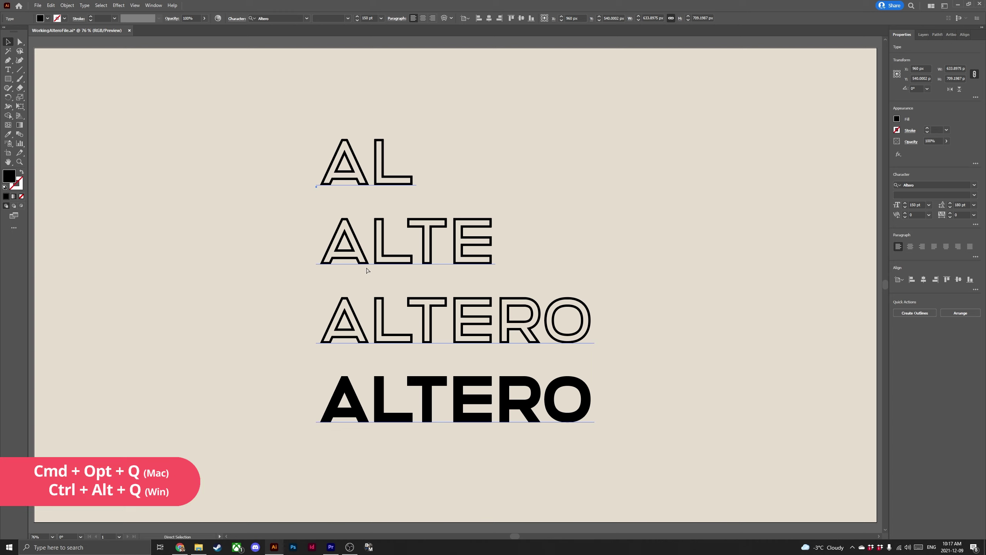
{"action": "left_click", "coordinate": [282, 236]}
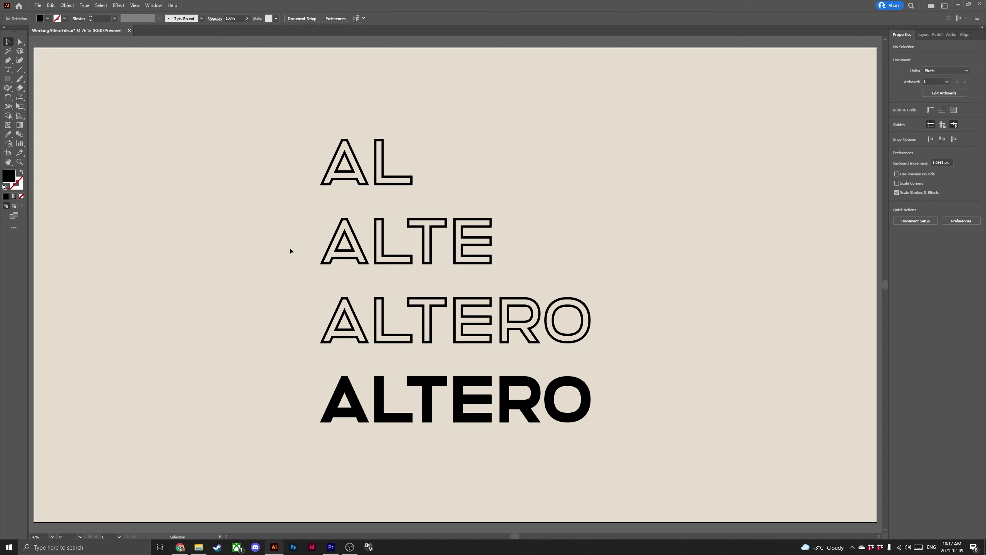
{"action": "left_click", "coordinate": [377, 282]}
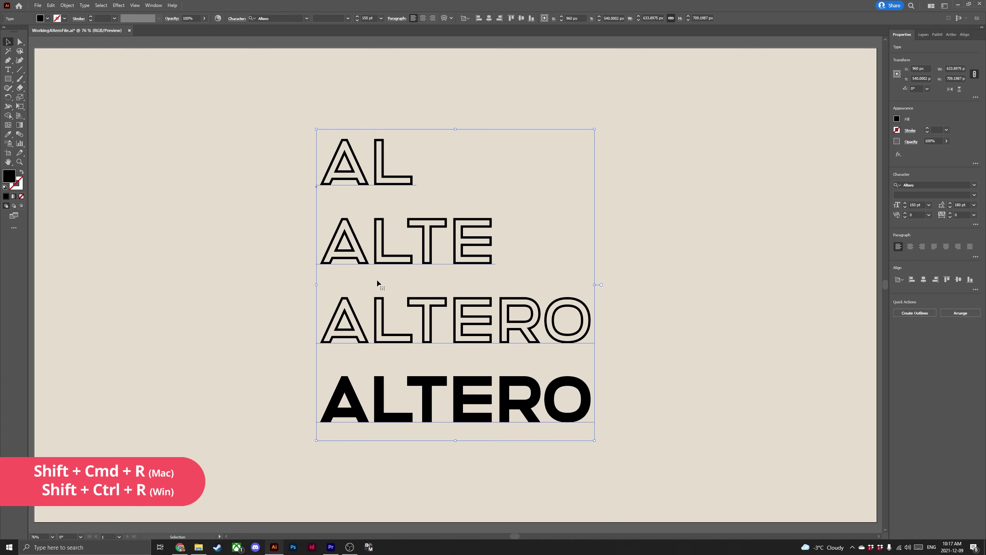
{"action": "key", "text": "ctrl+shift+r"}
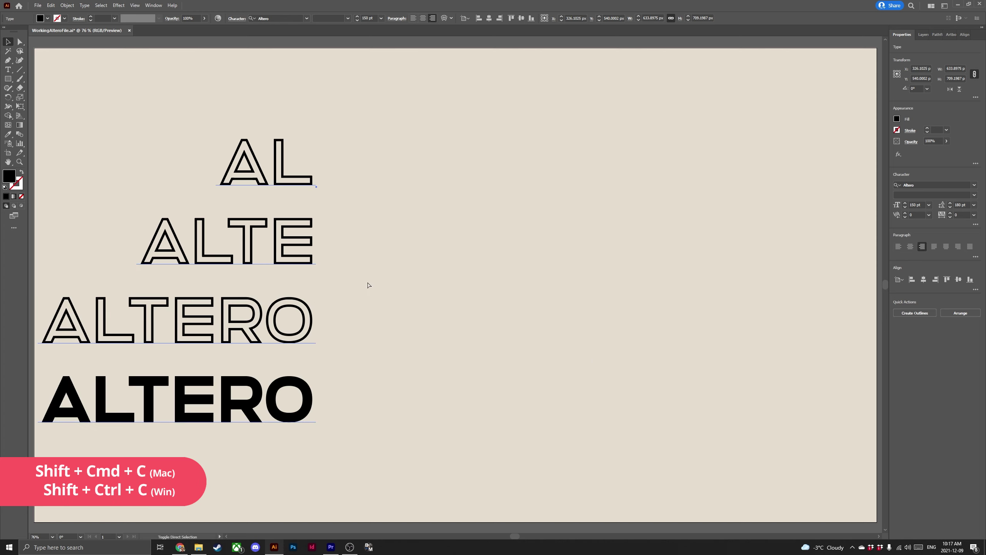
{"action": "key", "text": "ctrl+shift+c"}
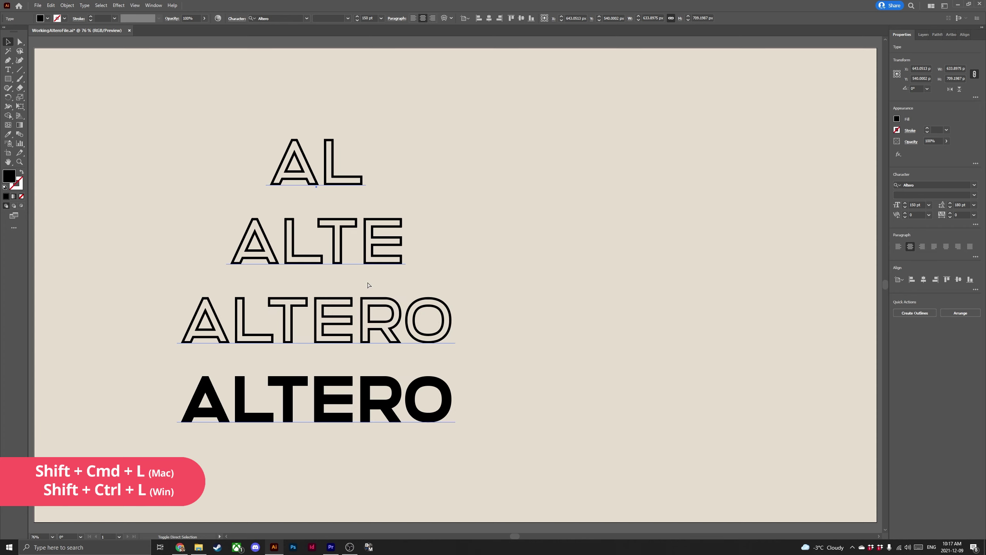
{"action": "key", "text": "ctrl+shift+l"}
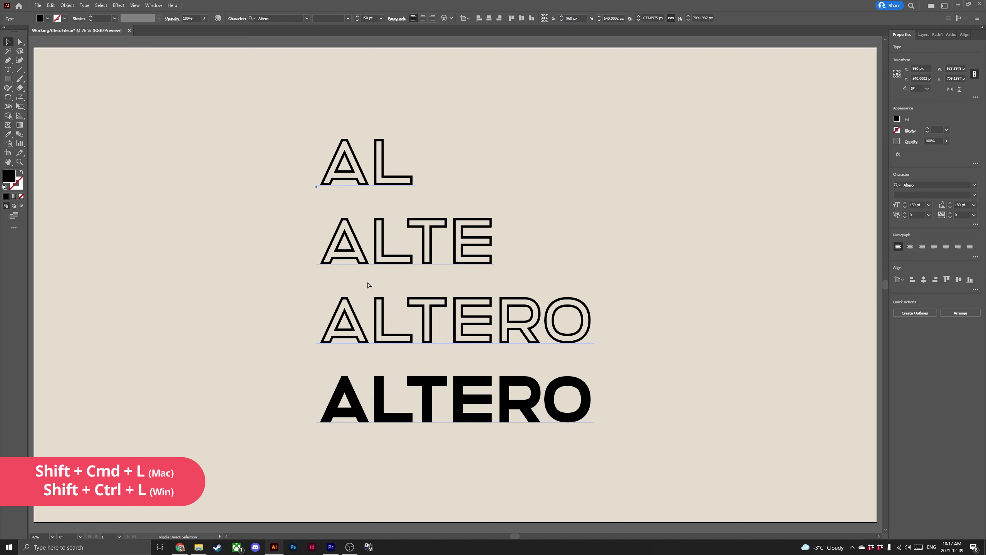
{"action": "left_click", "coordinate": [252, 288]}
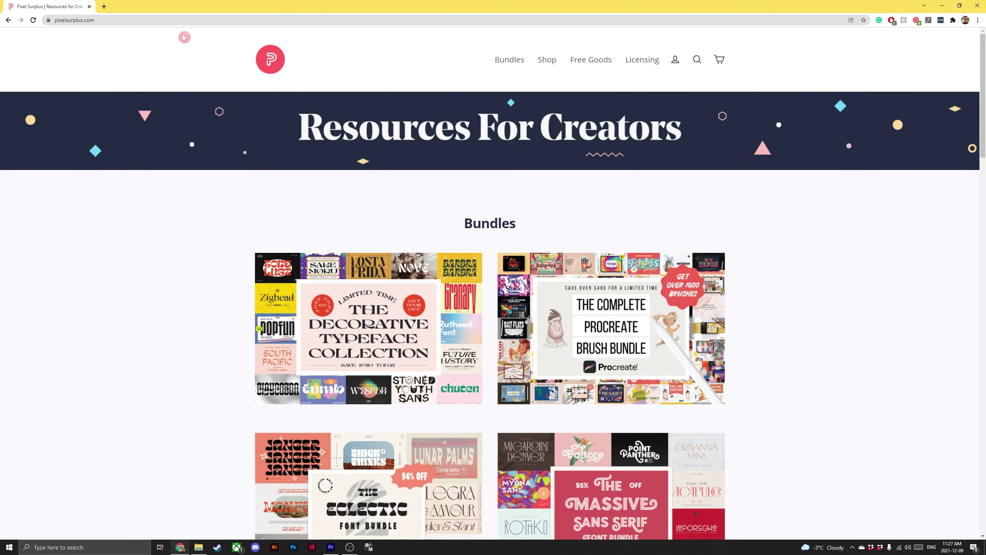
- Browse the Pixel Surplus Fonts collection and add the Altero font family to the cart
{"action": "mouse_move", "coordinate": [547, 61]}
{"action": "left_click", "coordinate": [555, 99]}
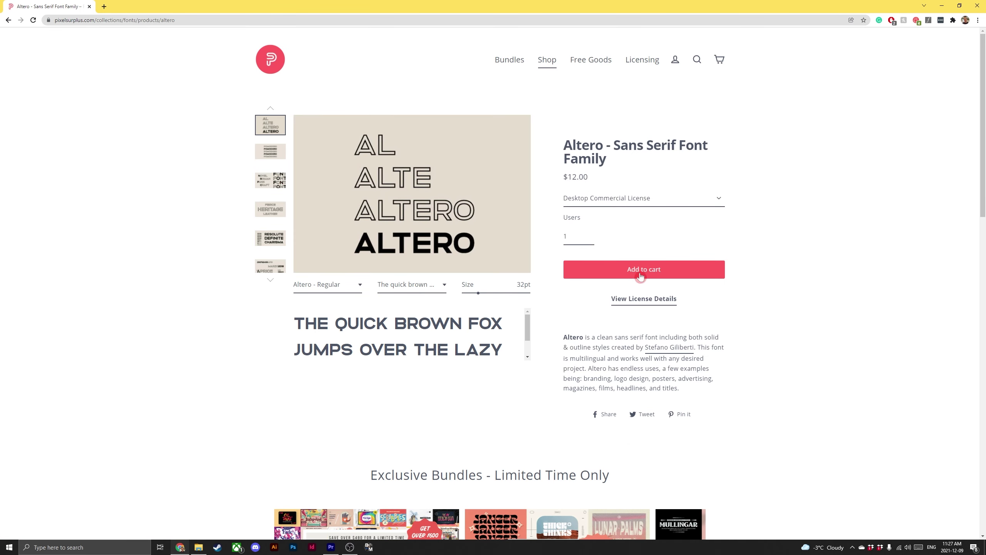
{"action": "left_click", "coordinate": [677, 274]}
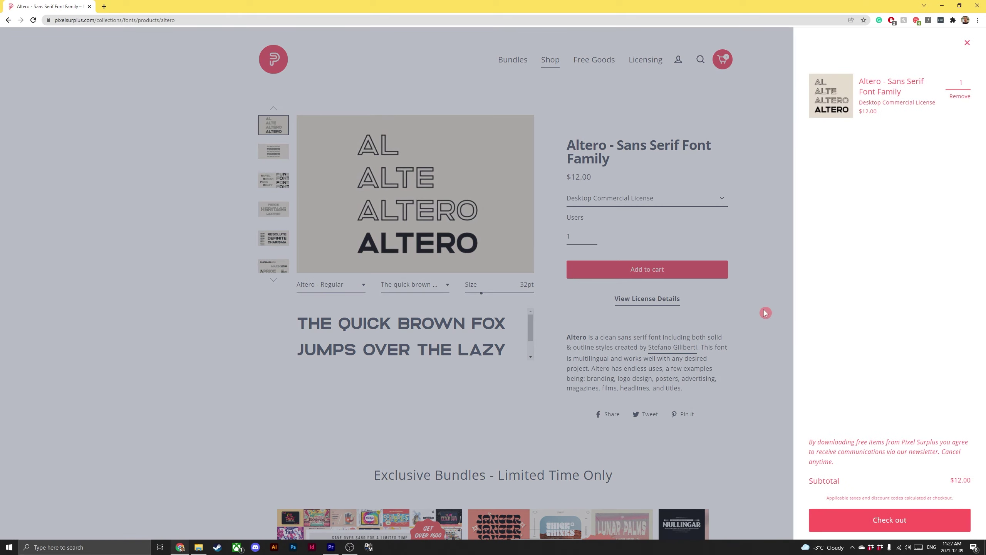